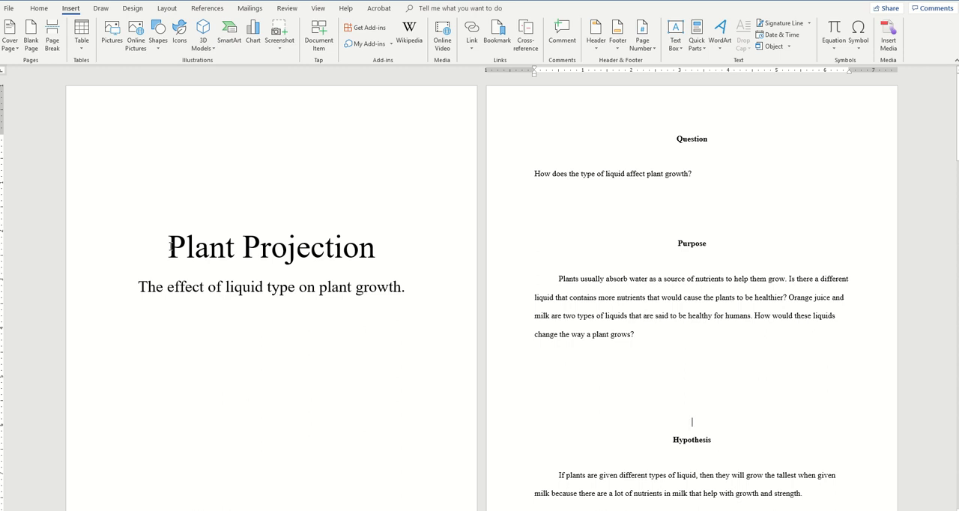
# Step: Examine the title and the subtitle on the report's title page
pyautogui.moveTo(170, 247); pyautogui.dragTo(375, 253)
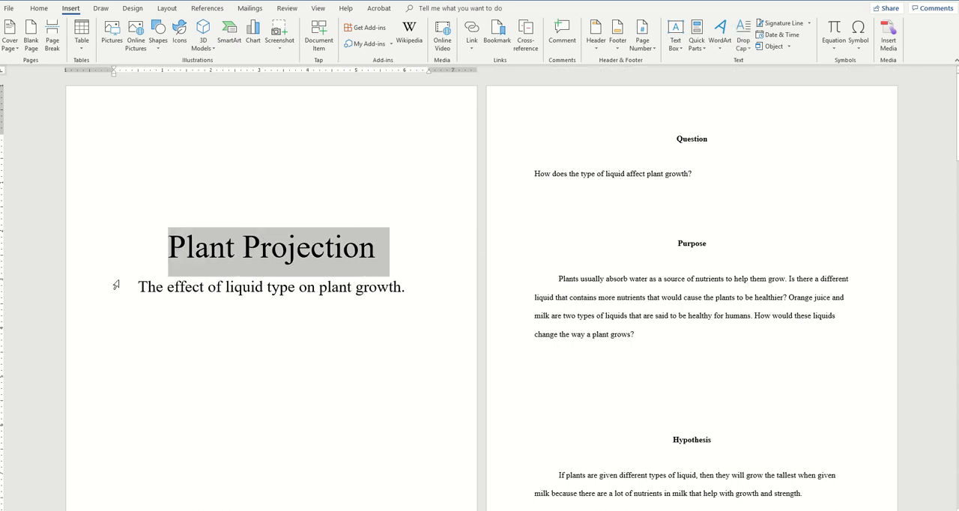
pyautogui.moveTo(139, 287); pyautogui.dragTo(412, 301)
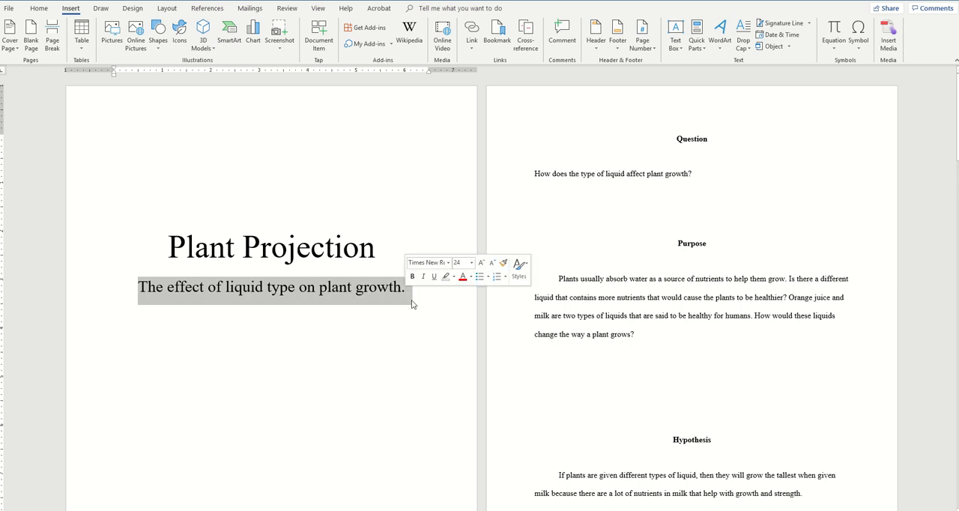
pyautogui.click(601, 206)
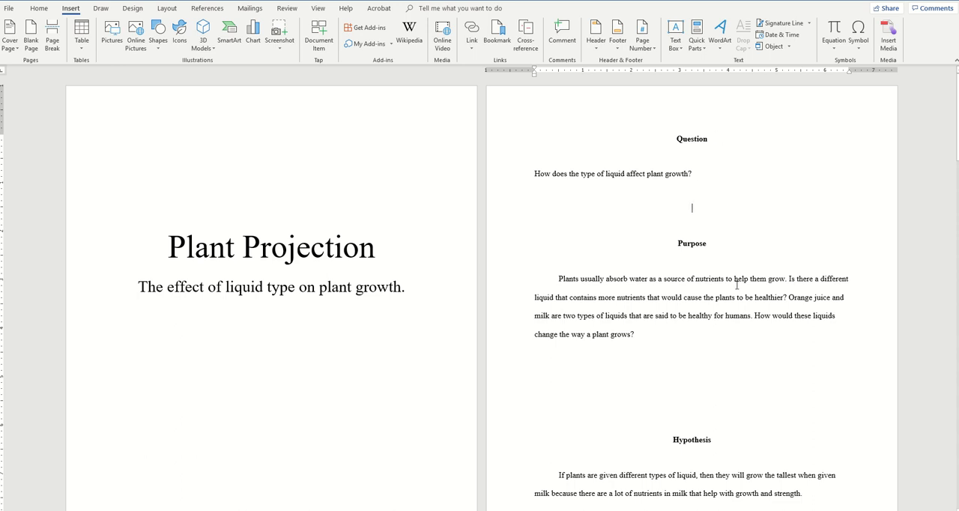
# Step: Switch to the document with the large section labels and look through them from Purpose to Conclusion
pyautogui.moveTo(480, 1)
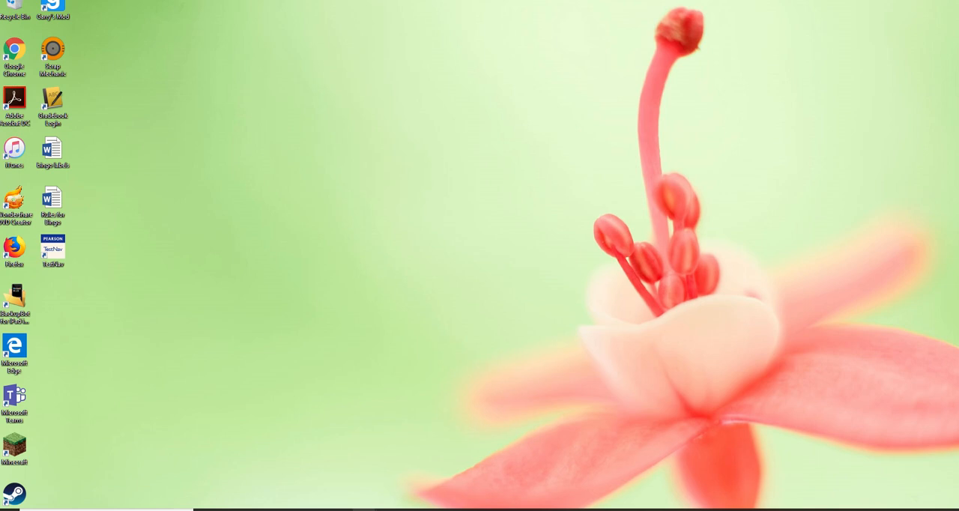
pyautogui.moveTo(364, 509)
pyautogui.click(395, 493)
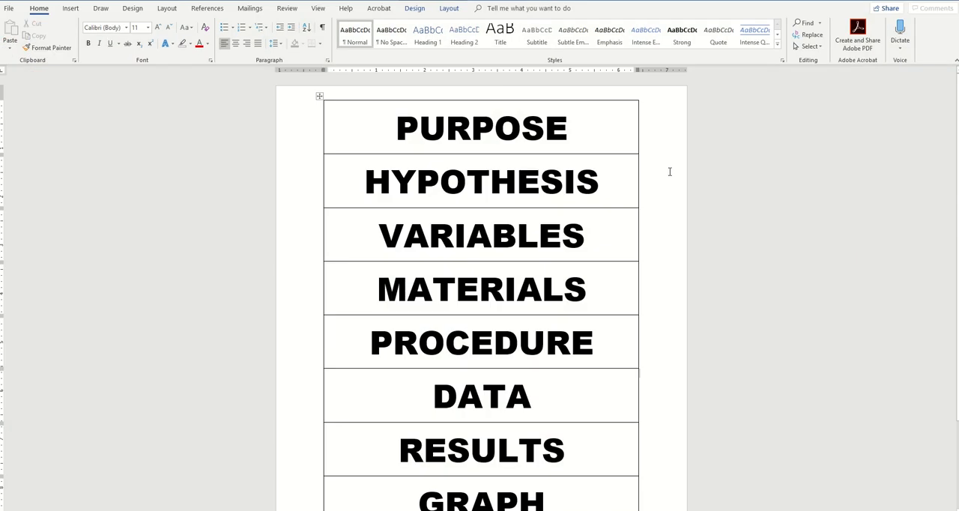
pyautogui.scroll(-1, 669, 171)
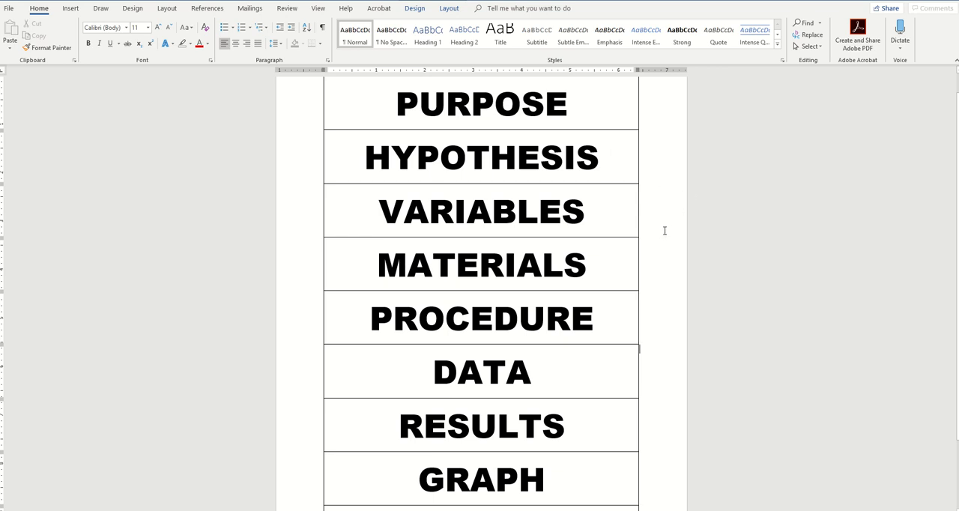
pyautogui.scroll(-2, 664, 232)
pyautogui.scroll(-1, 662, 233)
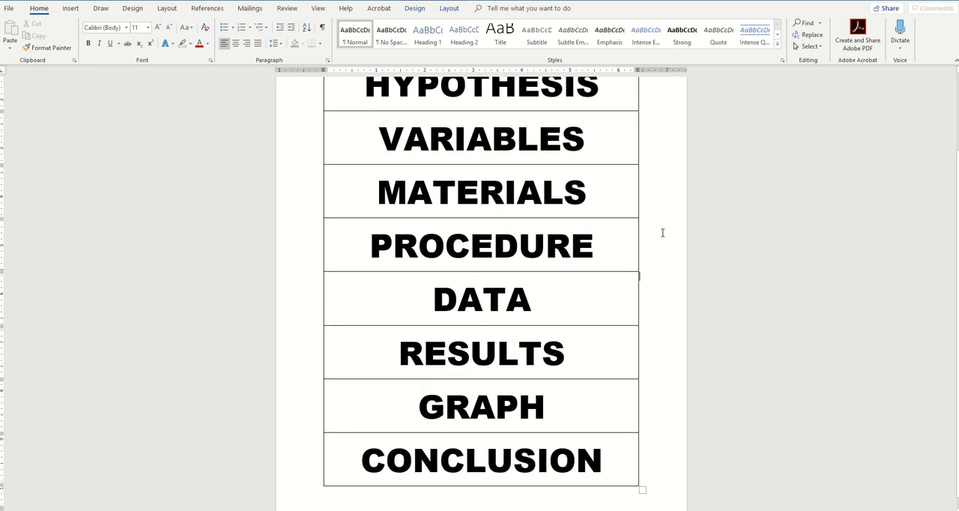
pyautogui.scroll(3, 661, 233)
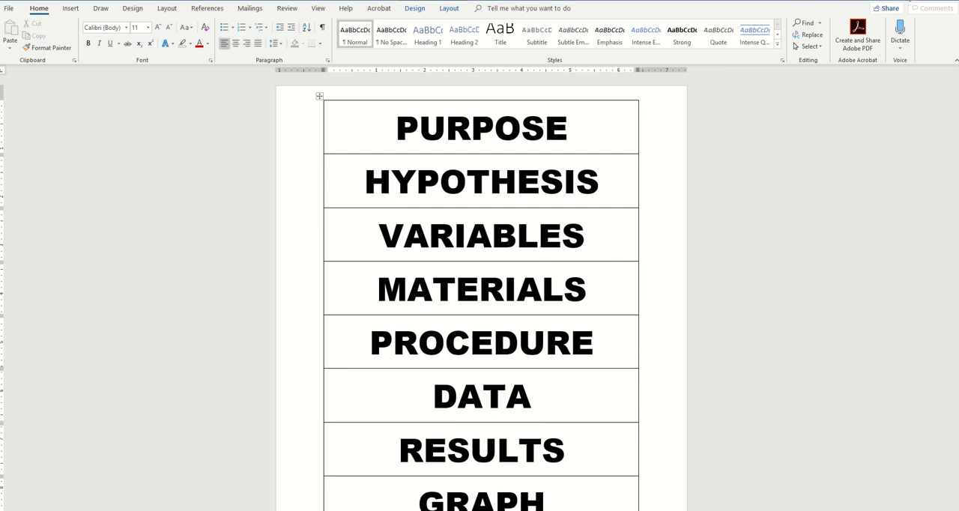
# Step: Return to the plant report and read through its Question, Purpose, Hypothesis, Variables and Materials sections
pyautogui.click(872, 1)
pyautogui.moveTo(364, 509)
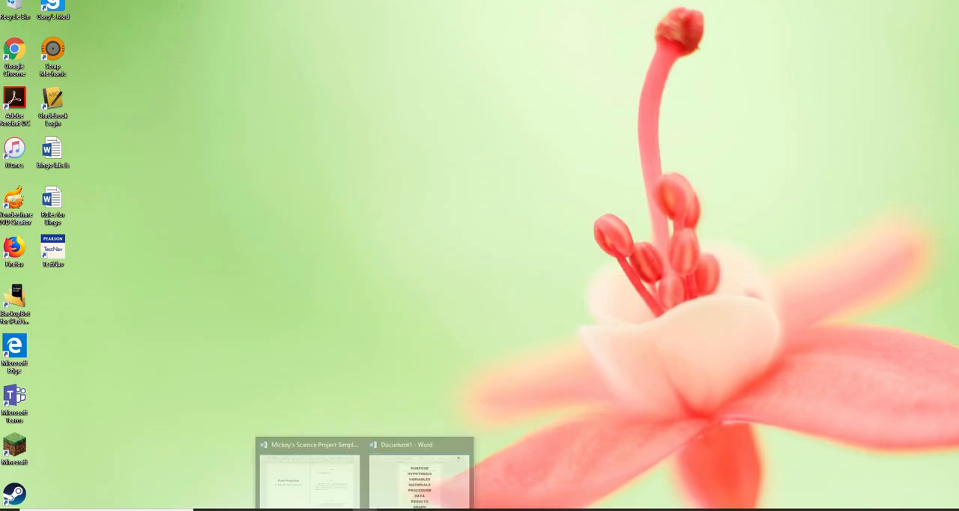
pyautogui.click(344, 497)
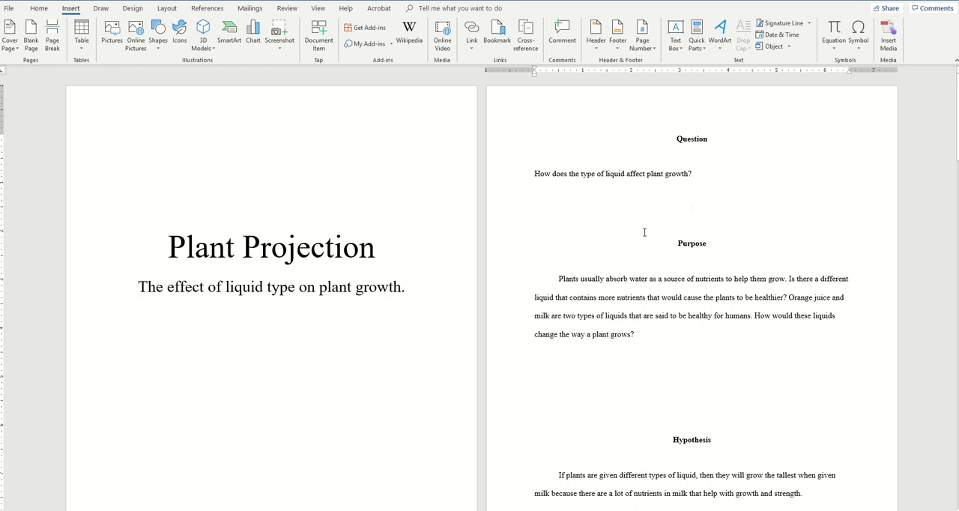
pyautogui.scroll(-1, 583, 243)
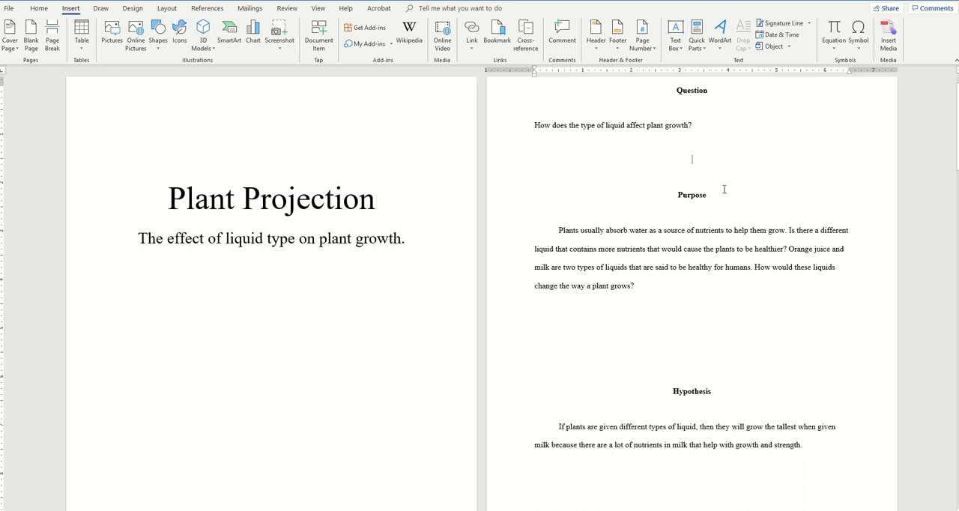
pyautogui.scroll(-4, 719, 195)
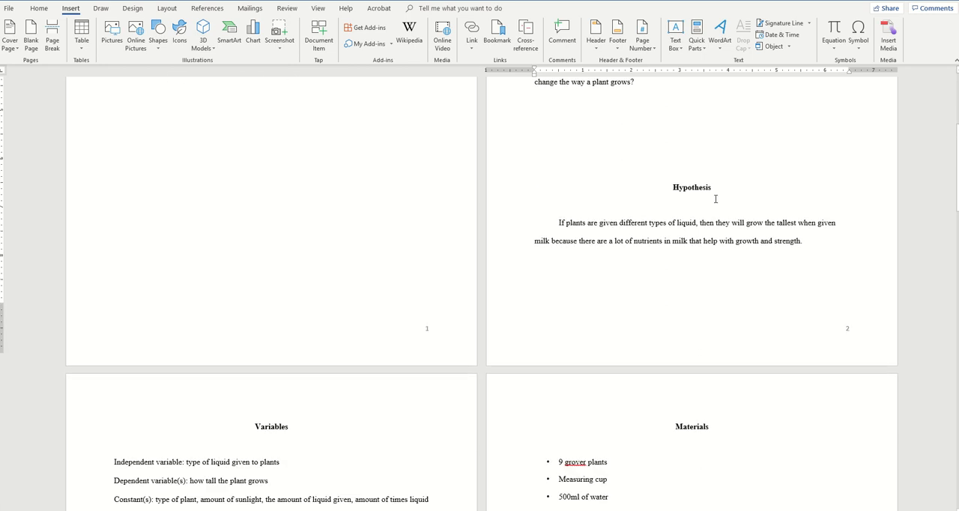
pyautogui.scroll(-2, 721, 173)
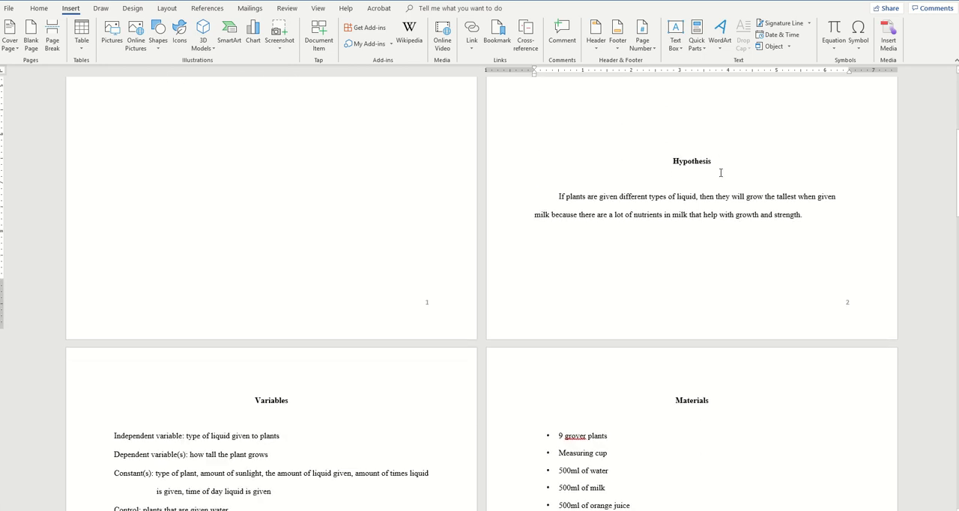
pyautogui.scroll(-3, 327, 197)
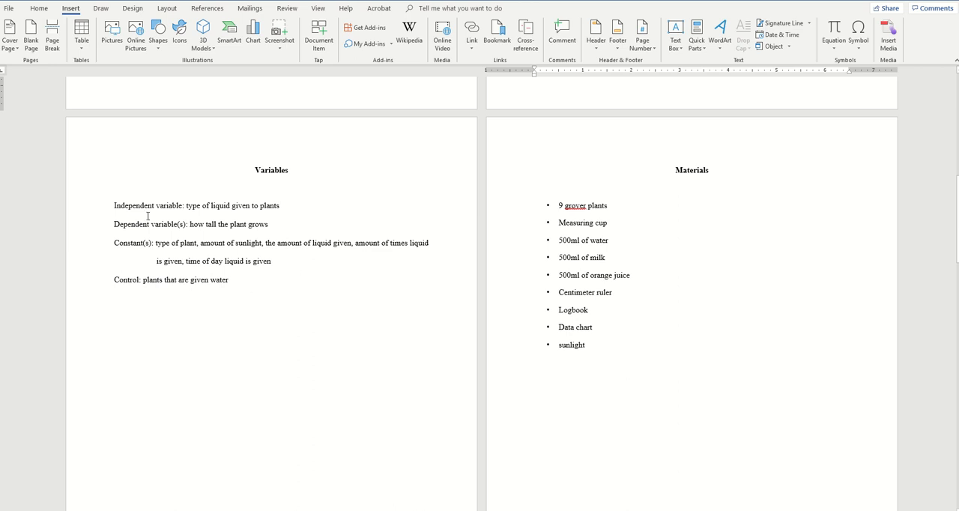
pyautogui.moveTo(109, 207); pyautogui.dragTo(235, 292)
pyautogui.click(388, 290)
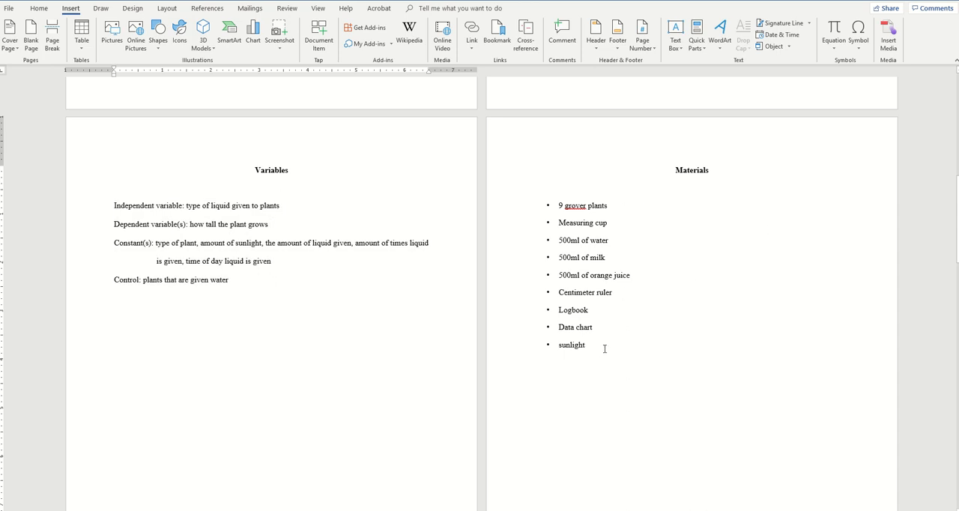
pyautogui.scroll(-10, 430, 283)
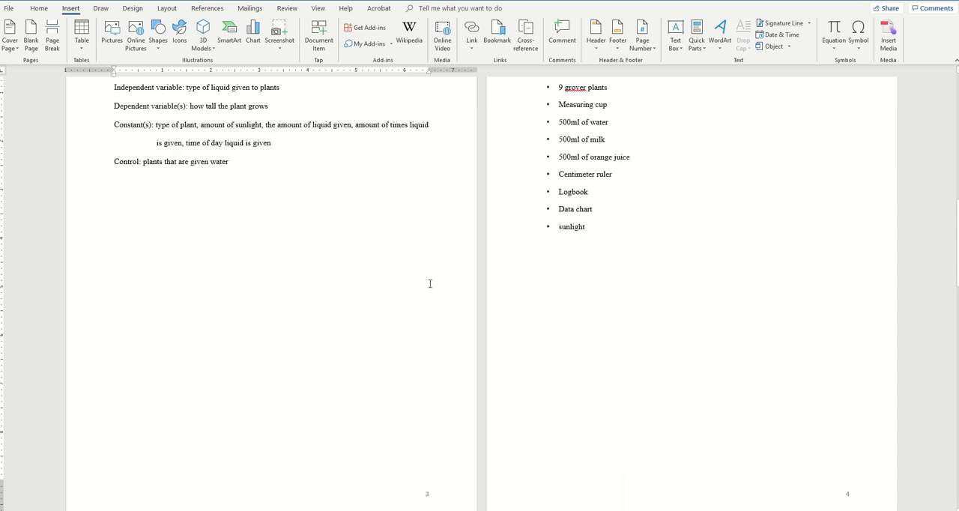
pyautogui.scroll(-1, 430, 283)
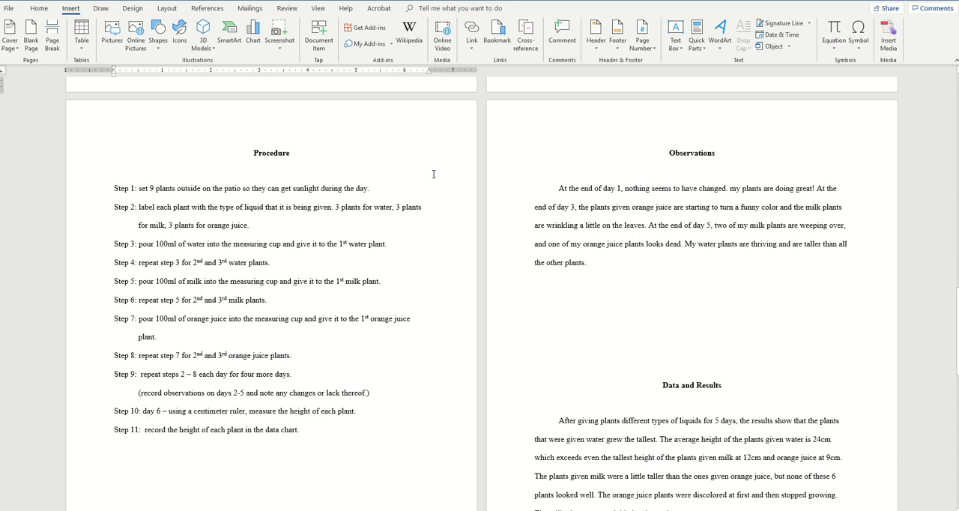
# Step: Capitalize the first word of Procedure steps 1 to 3 as Set, Label and Pour
pyautogui.scroll(-1, 434, 175)
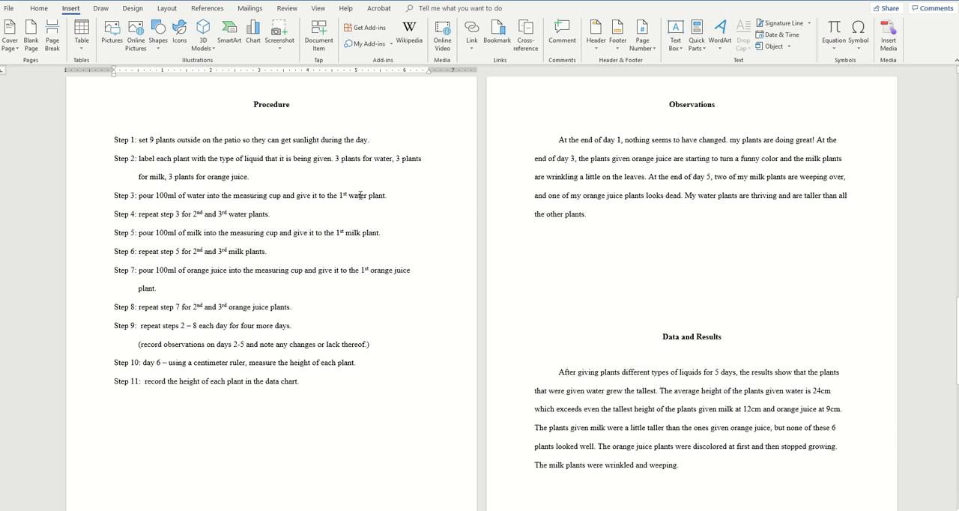
pyautogui.click(140, 140)
pyautogui.press('BackSpace')
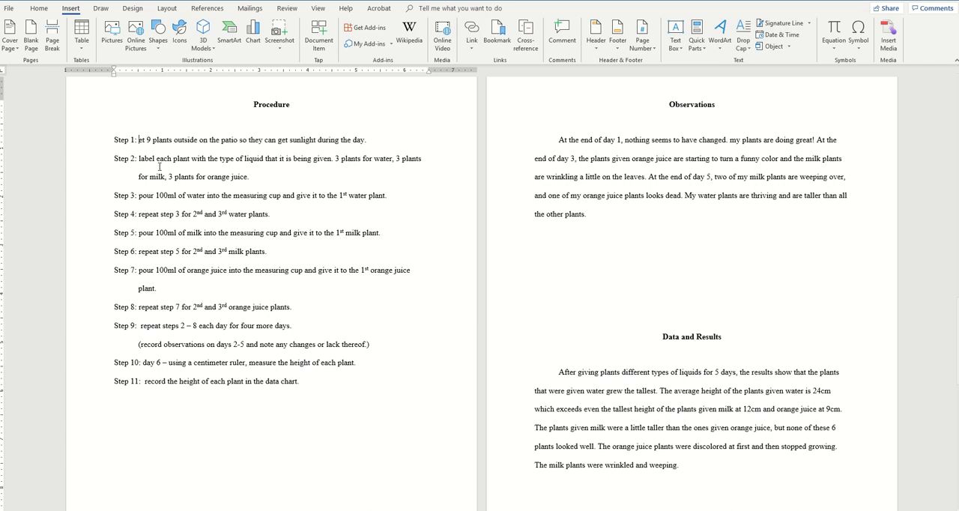
pyautogui.write('S')
pyautogui.press('Down')
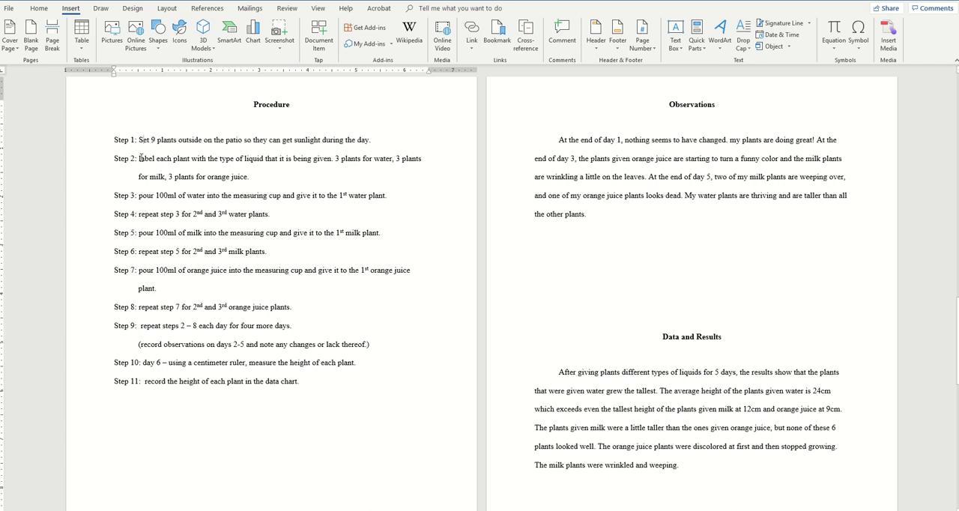
pyautogui.press('Delete')
pyautogui.write('L')
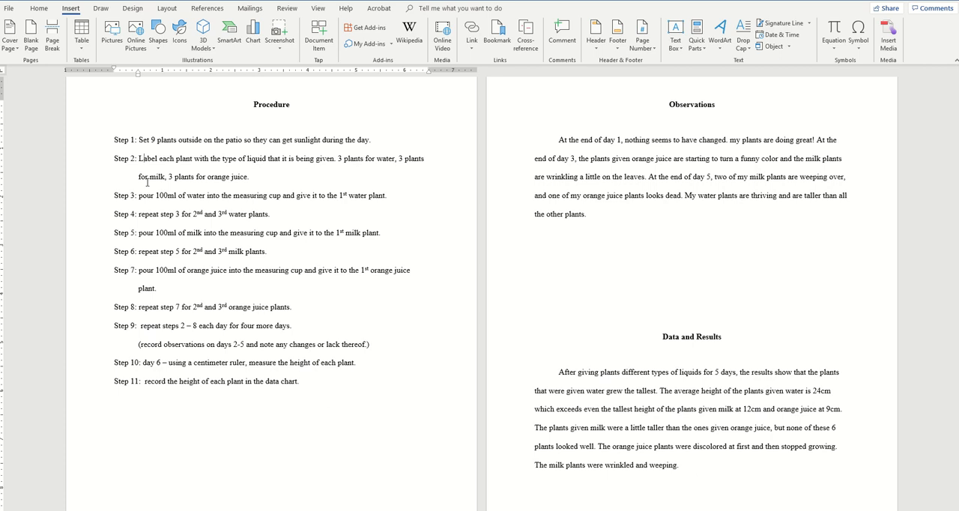
pyautogui.press('Down')
pyautogui.press('Delete')
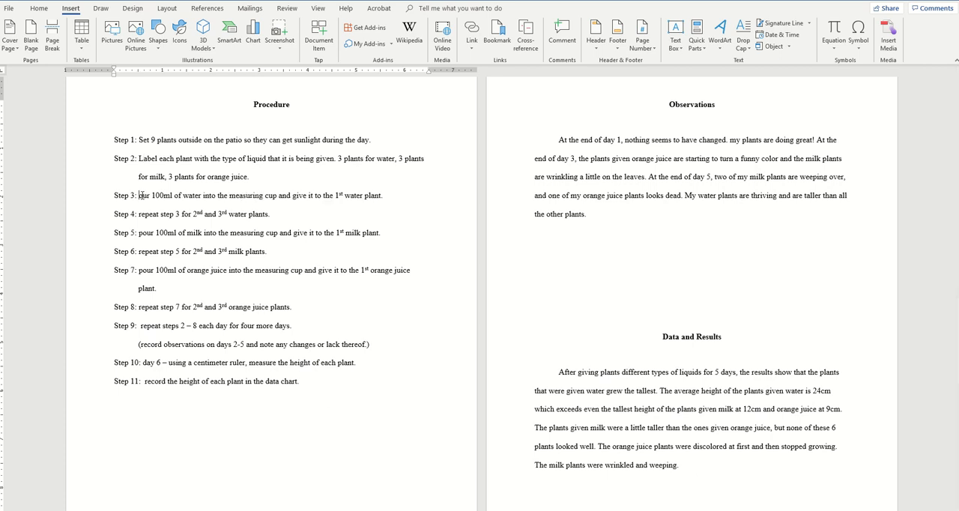
pyautogui.write('P')
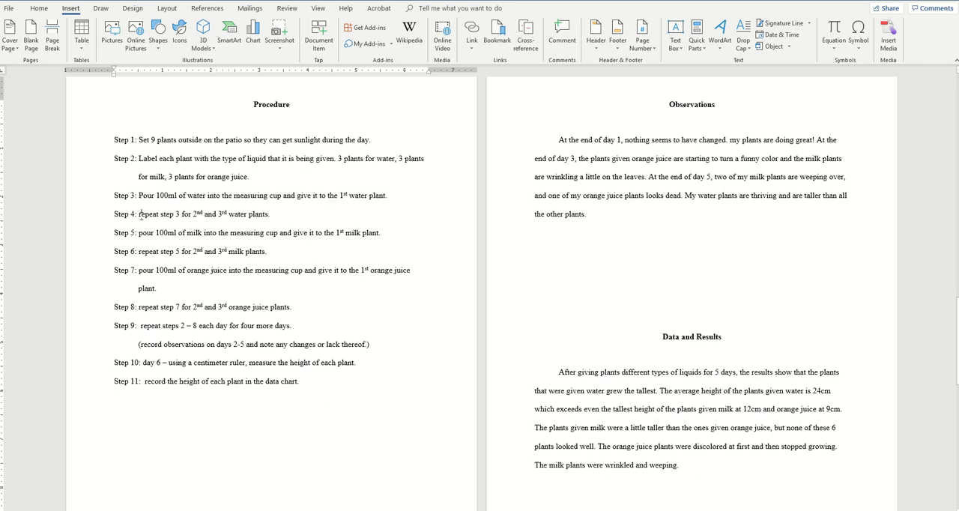
# Step: Capitalize the first word of Procedure steps 4 to 6 as Repeat, Pour and Repeat
pyautogui.press('Down')
pyautogui.press('Delete')
pyautogui.write('R')
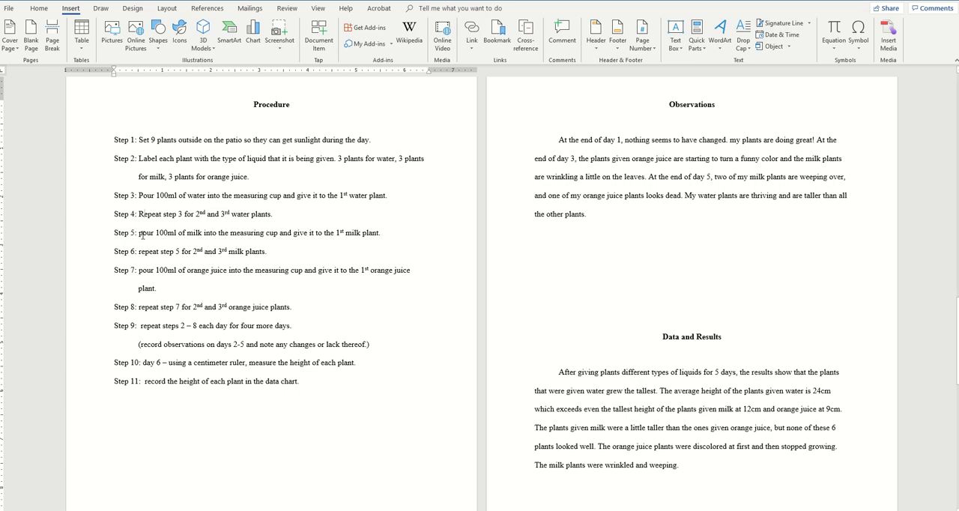
pyautogui.press('BackSpace')
pyautogui.write('P')
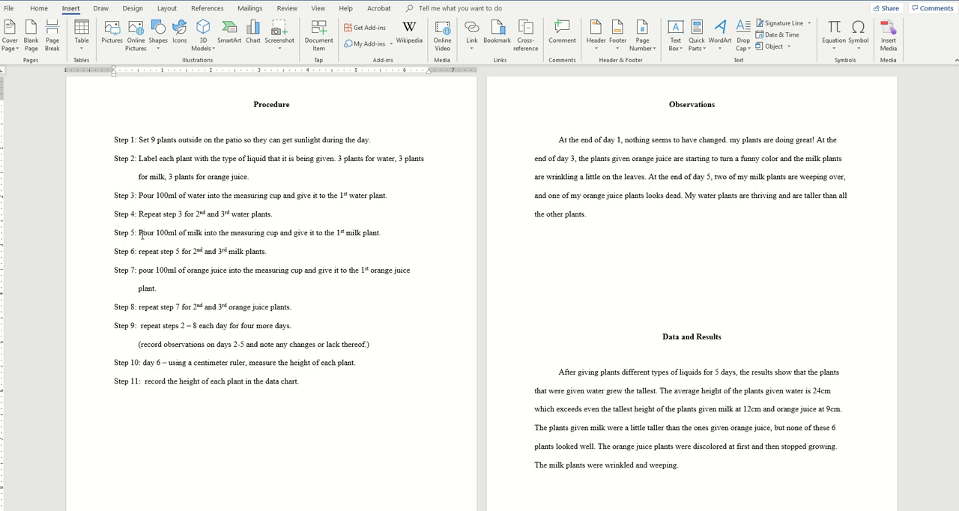
pyautogui.click(141, 252)
pyautogui.press('BackSpace')
pyautogui.write('R')
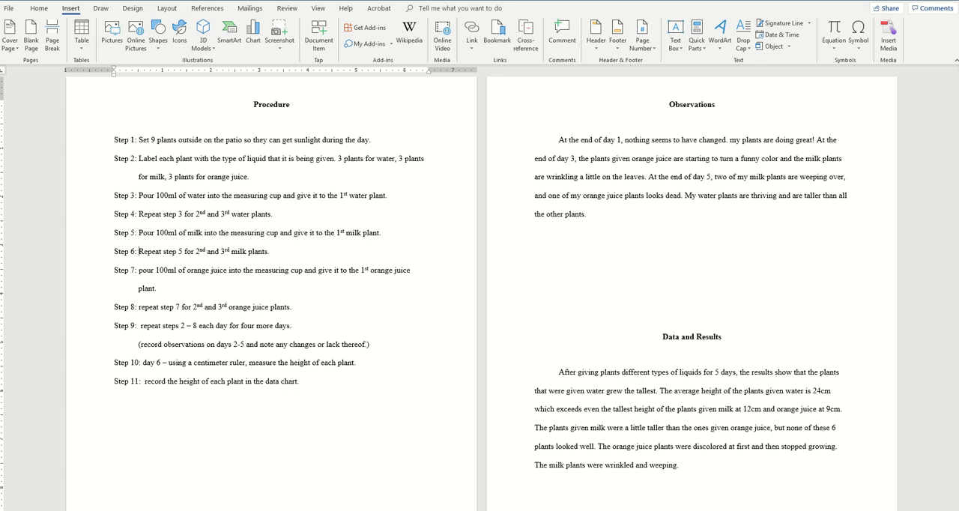
# Step: Capitalize the first word of Procedure steps 7 to 9 as Pour, Repeat and Repeat
pyautogui.click(143, 272)
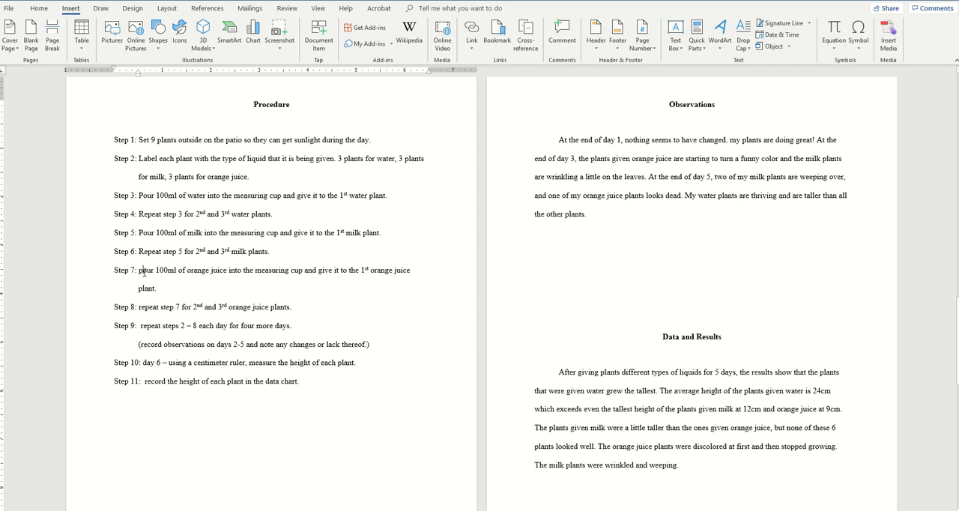
pyautogui.press('BackSpace')
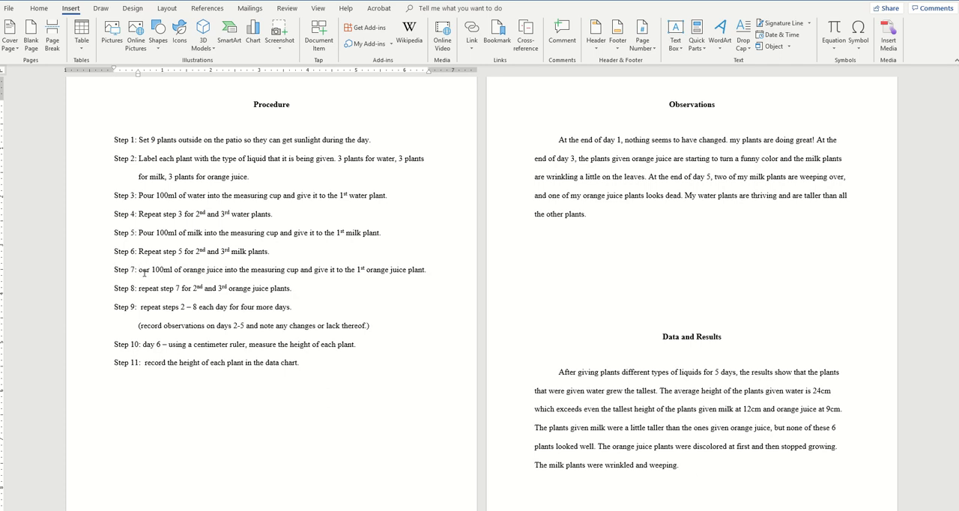
pyautogui.write('P')
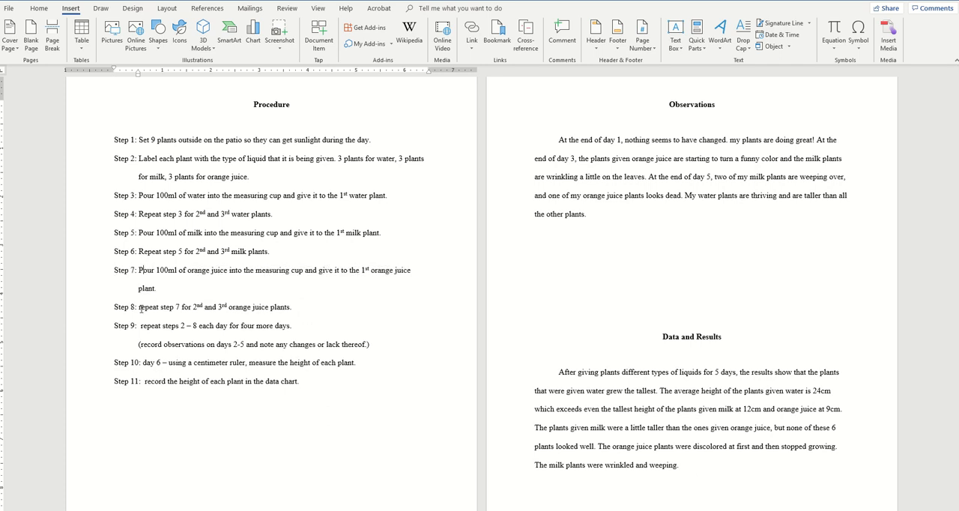
pyautogui.click(141, 307)
pyautogui.press('BackSpace')
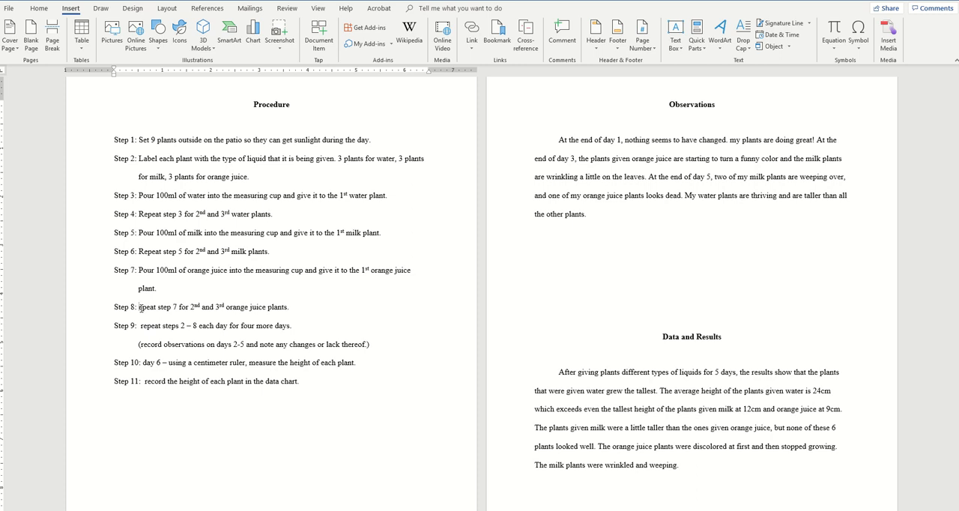
pyautogui.write('R')
pyautogui.click(143, 328)
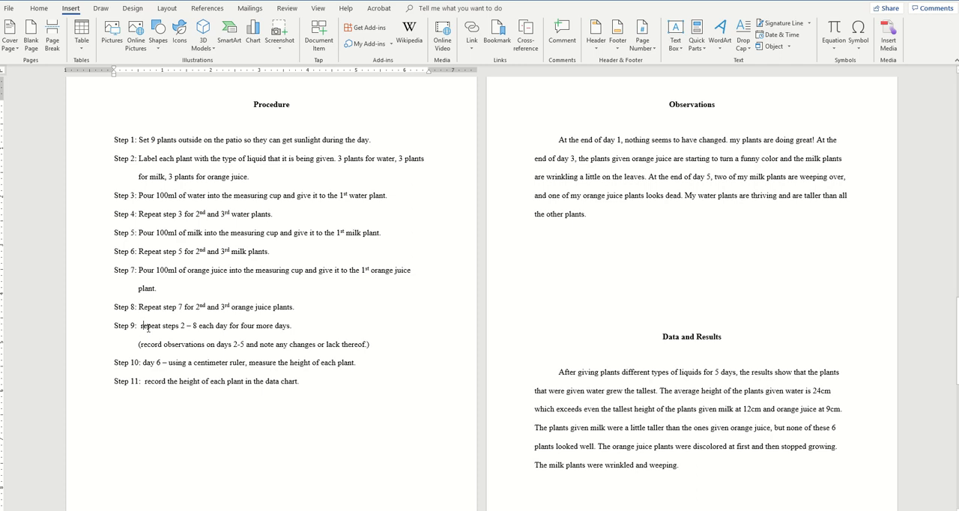
pyautogui.press('BackSpace')
pyautogui.write('R')
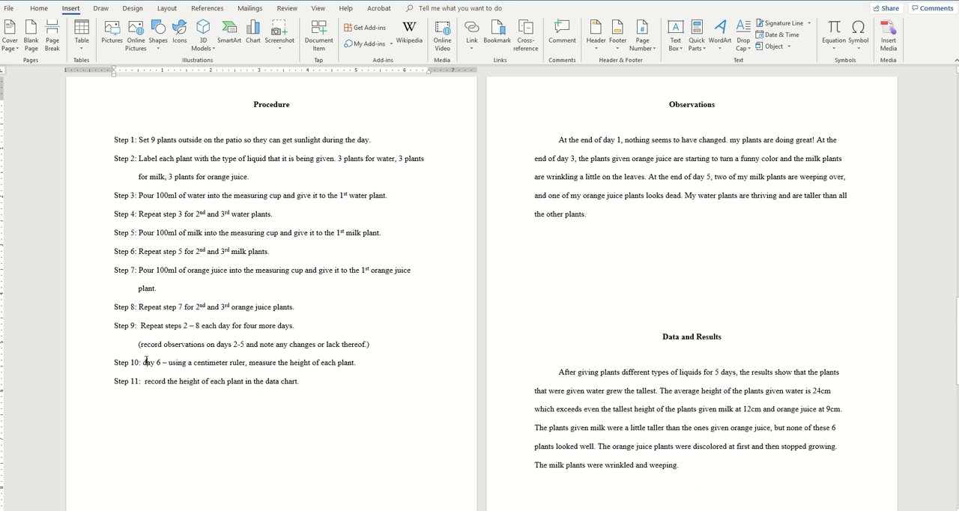
# Step: Capitalize the first word of Procedure steps 10 and 11 as Day and Record
pyautogui.click(147, 362)
pyautogui.press('BackSpace')
pyautogui.write('D')
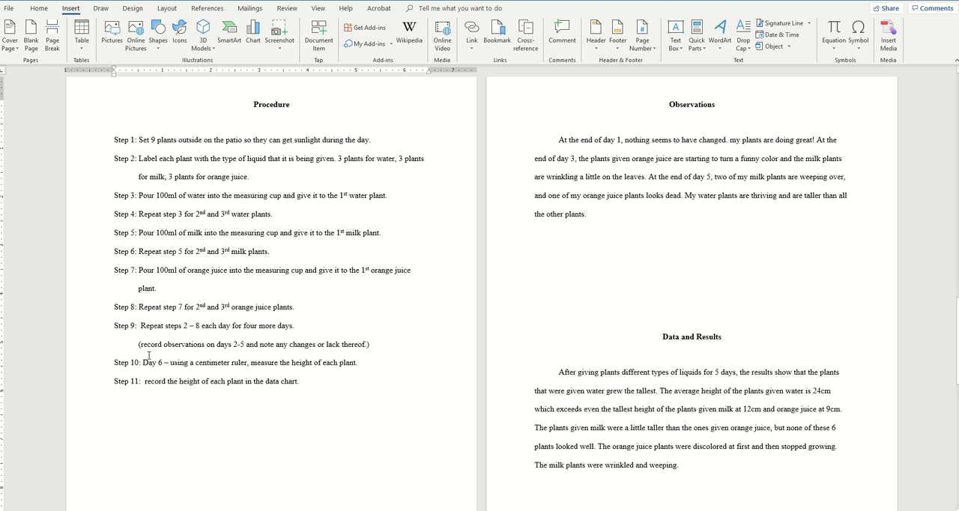
pyautogui.scroll(-1, 148, 356)
pyautogui.click(148, 357)
pyautogui.press('BackSpace')
pyautogui.write('R')
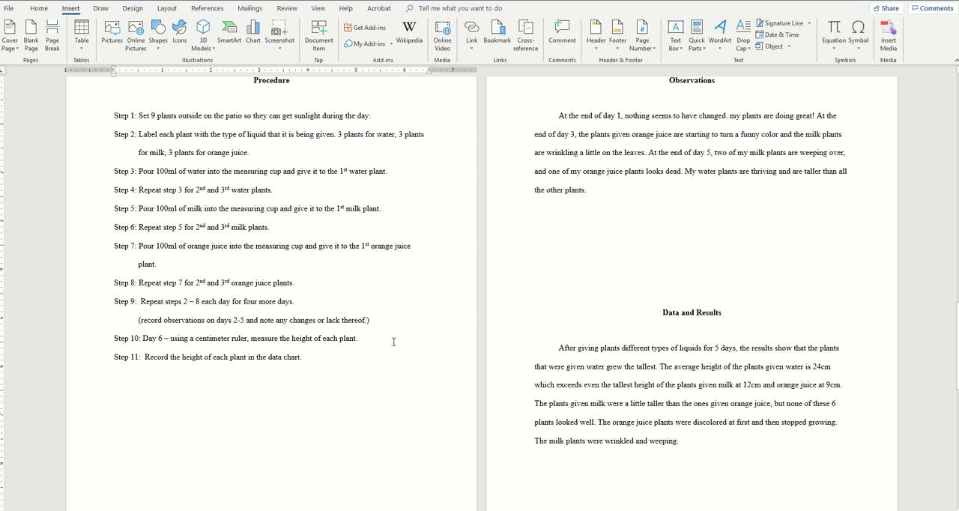
pyautogui.scroll(3, 393, 341)
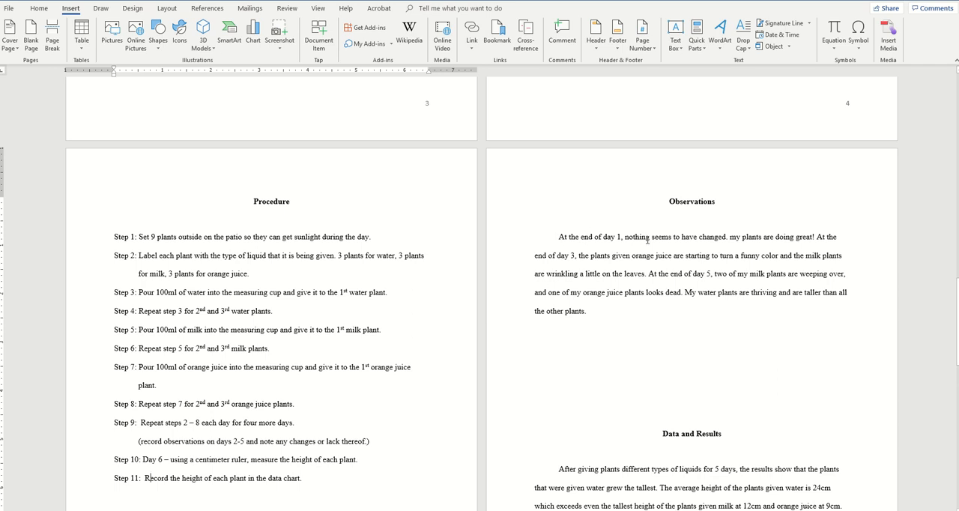
# Step: Capitalize "My" at the start of the second sentence in the Observations paragraph
pyautogui.click(735, 236)
pyautogui.press('BackSpace')
pyautogui.write('M')
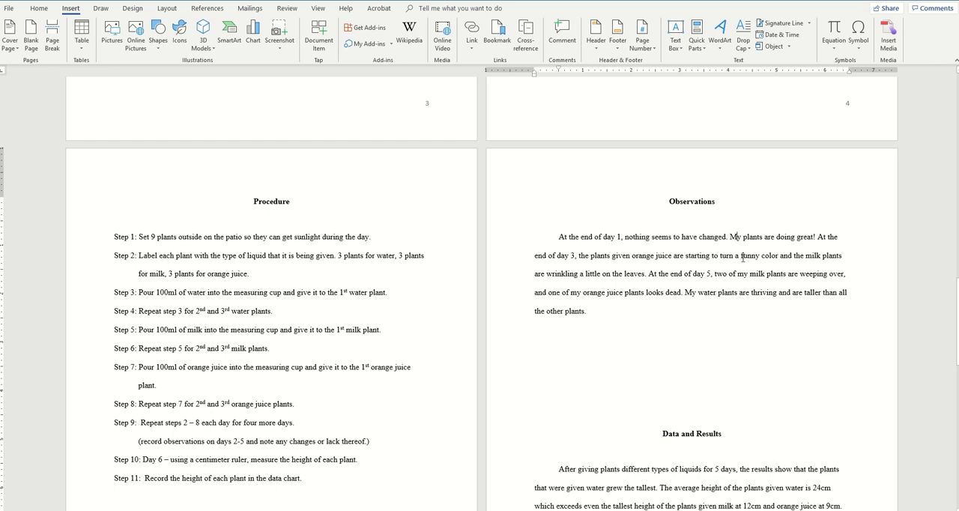
# Step: Examine the Observations paragraph's descriptions of how the orange juice and milk plants looked on days 3 and 5
pyautogui.click(742, 256)
pyautogui.moveTo(747, 256); pyautogui.dragTo(776, 260)
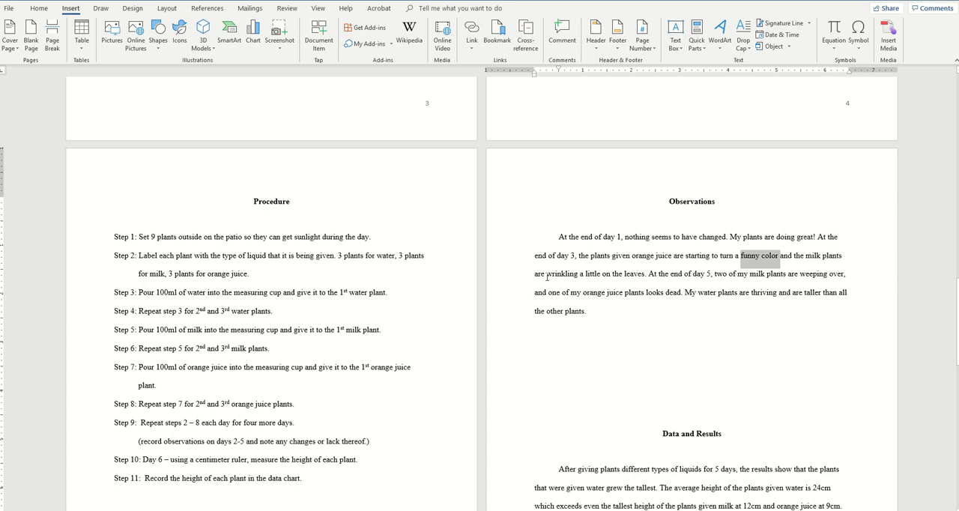
pyautogui.moveTo(546, 276); pyautogui.dragTo(645, 276)
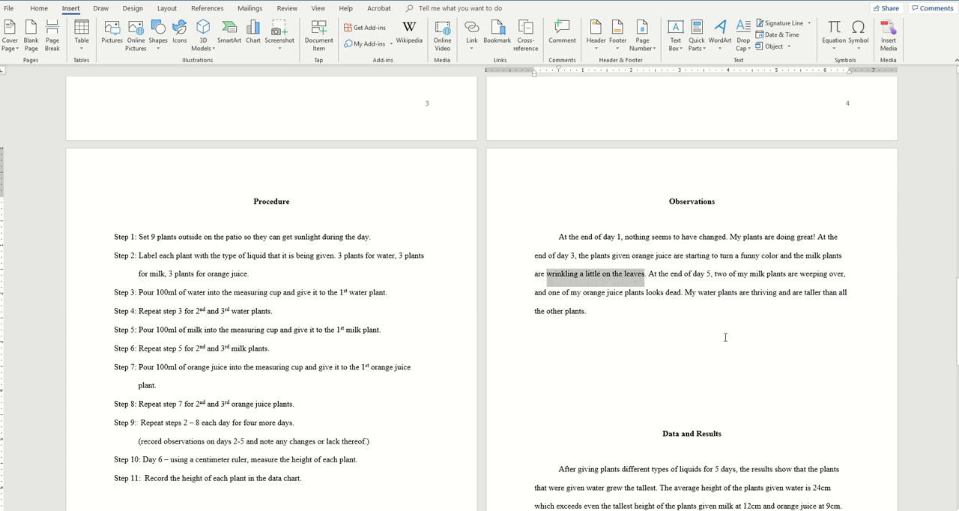
pyautogui.moveTo(711, 276); pyautogui.dragTo(848, 276)
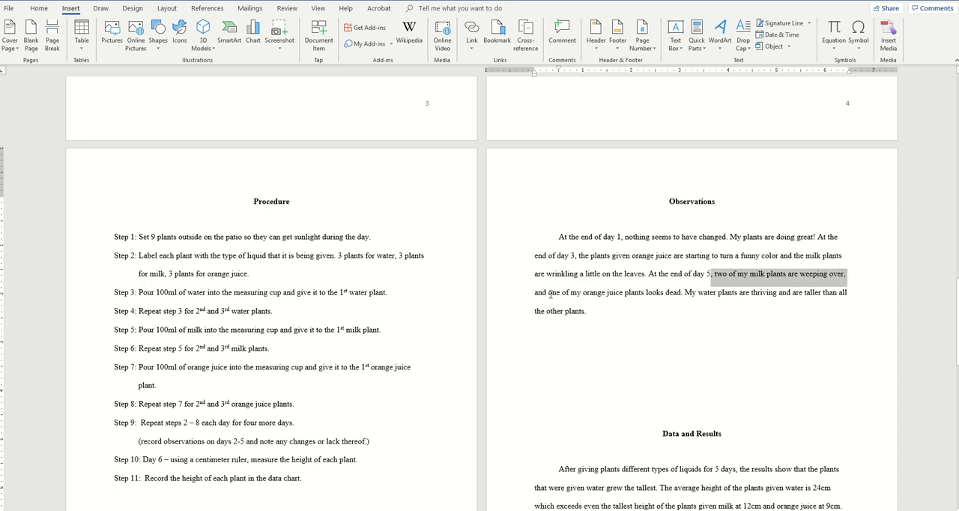
pyautogui.moveTo(548, 294); pyautogui.dragTo(679, 297)
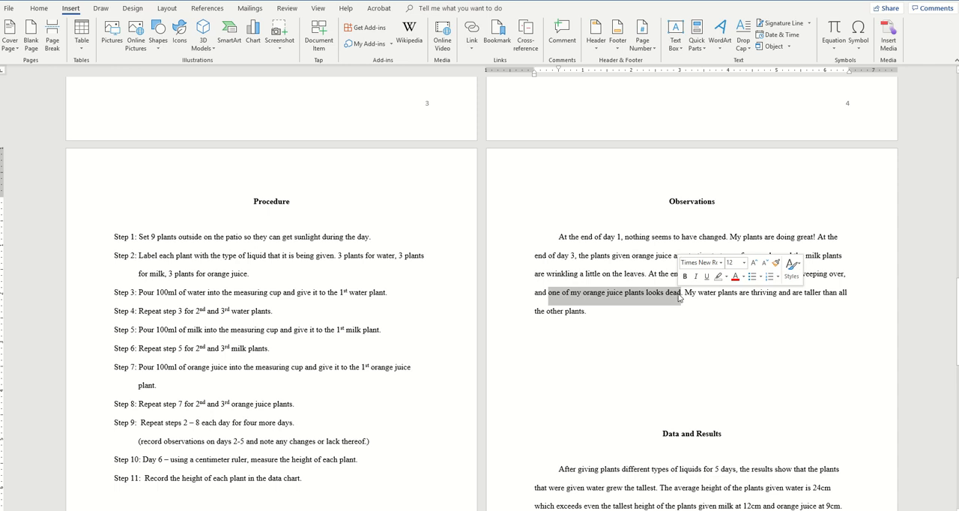
pyautogui.click(606, 353)
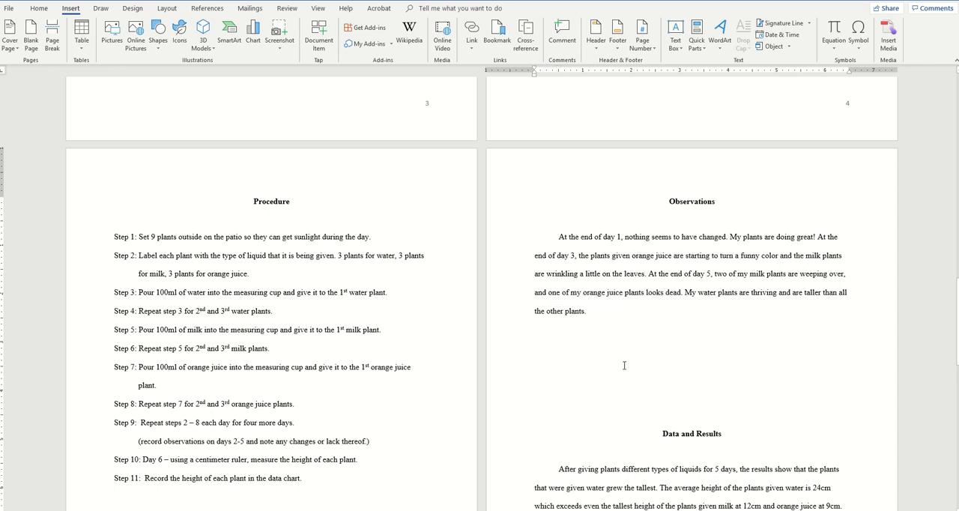
# Step: Examine the plant heights given for water, milk and orange juice in the Data and Results paragraph
pyautogui.scroll(-4, 598, 342)
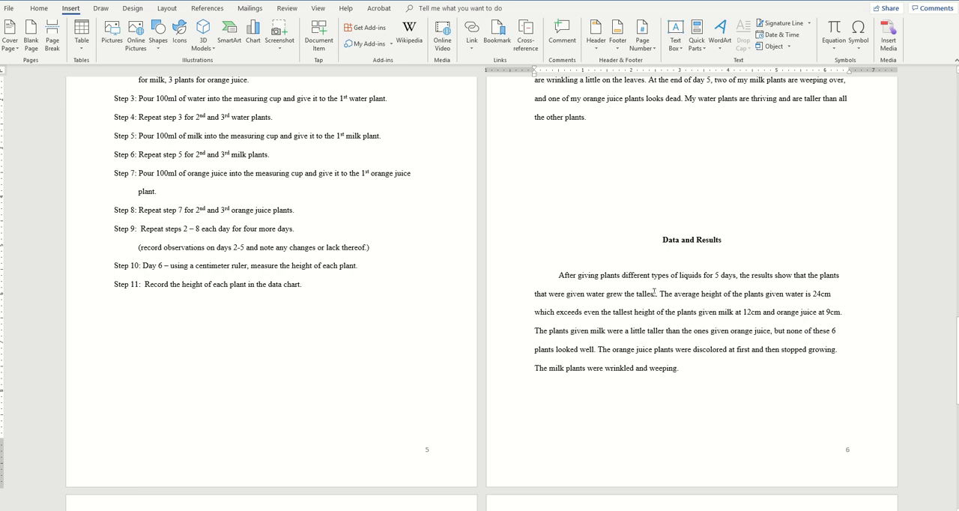
pyautogui.moveTo(674, 293); pyautogui.dragTo(725, 294)
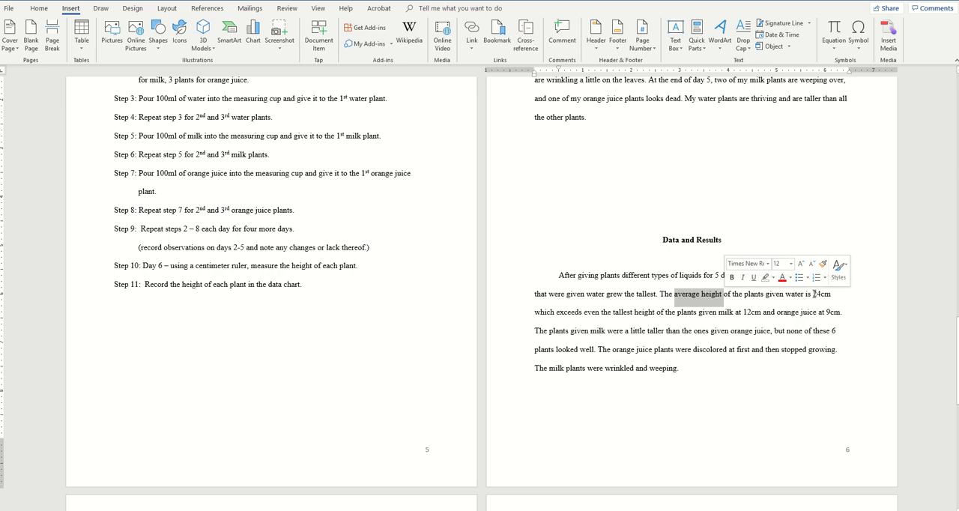
pyautogui.moveTo(813, 296); pyautogui.dragTo(833, 296)
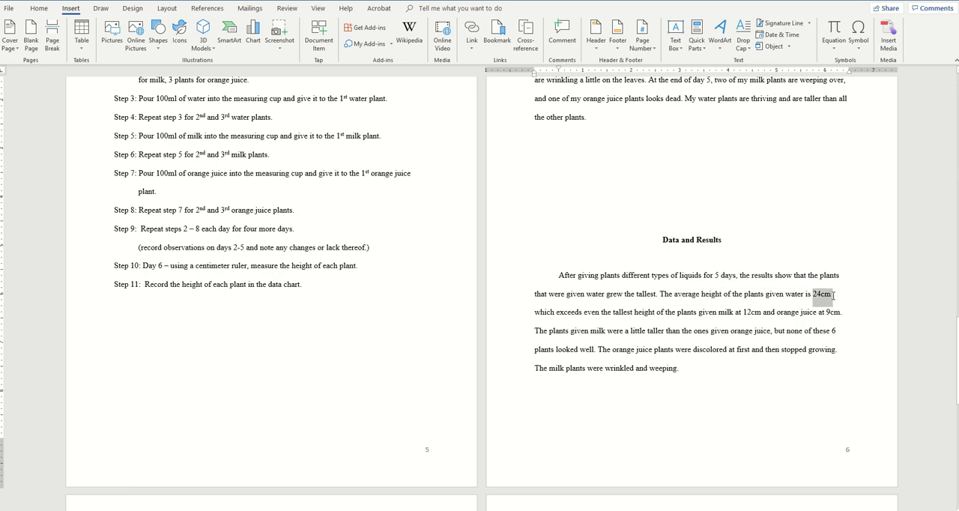
pyautogui.click(833, 295)
pyautogui.moveTo(614, 312); pyautogui.dragTo(656, 313)
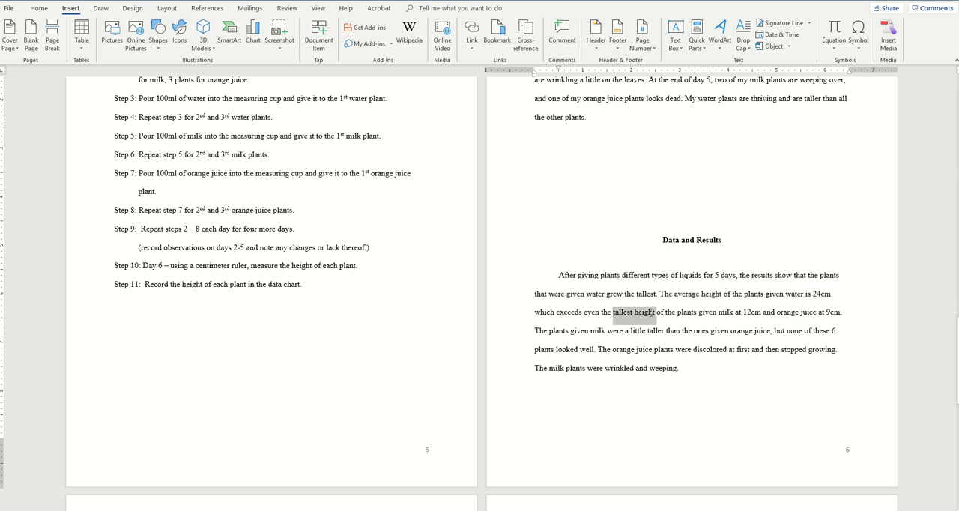
pyautogui.moveTo(742, 313); pyautogui.dragTo(761, 314)
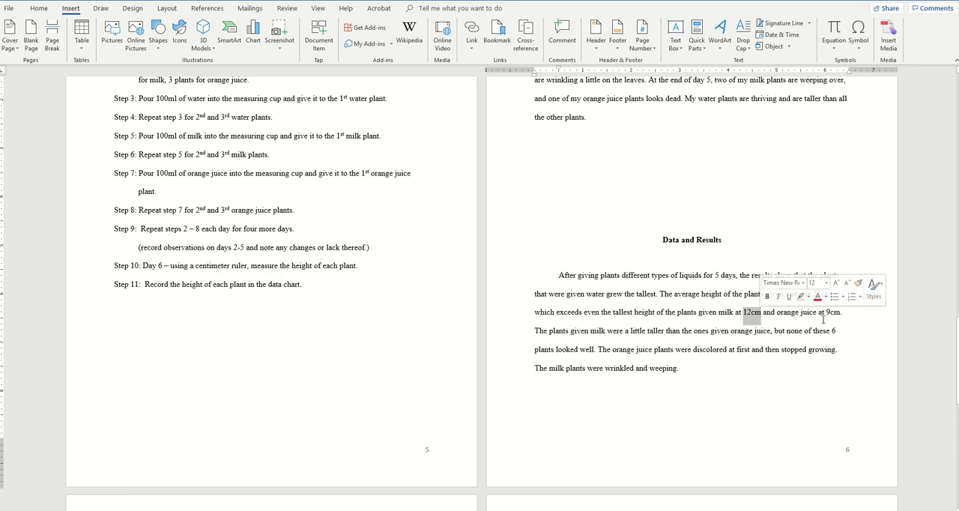
pyautogui.moveTo(818, 313); pyautogui.dragTo(844, 313)
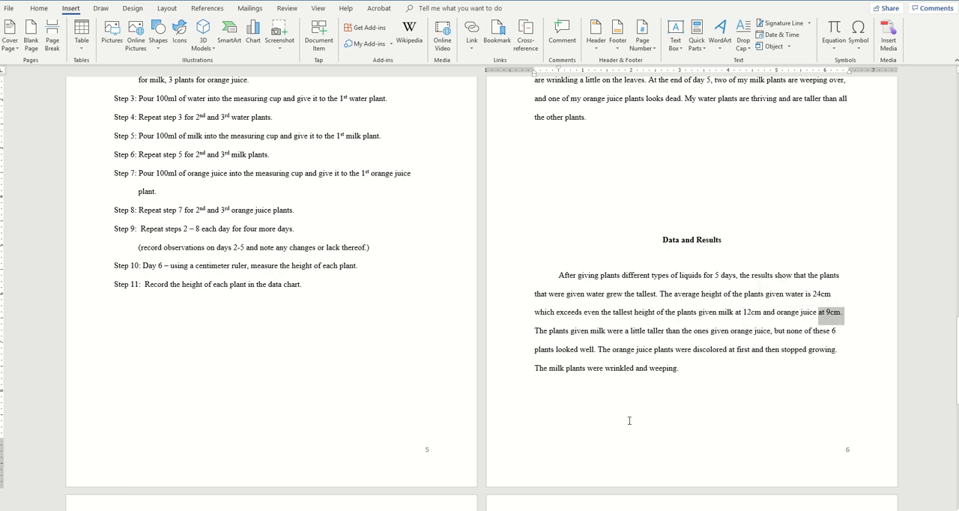
pyautogui.click(570, 424)
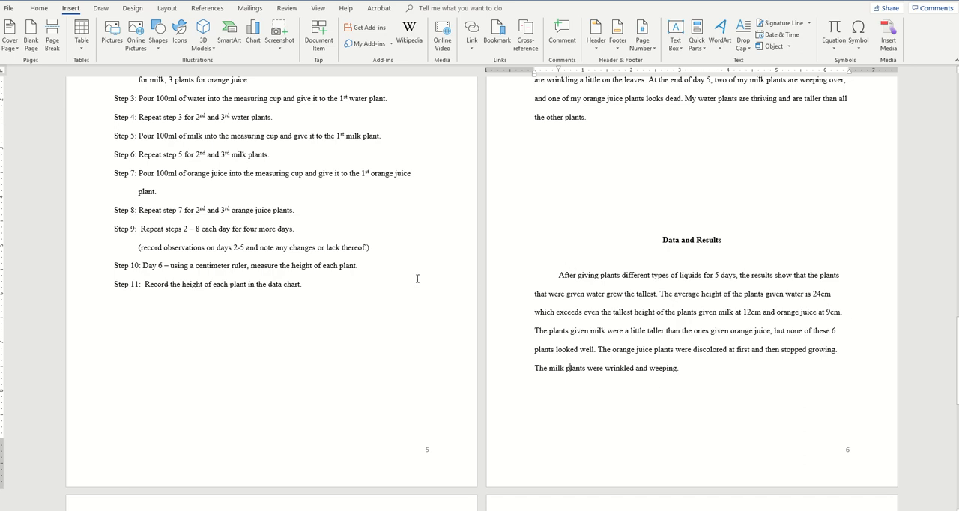
# Step: Look through the Data Table, Graph and Conclusion sections, and return to the report's title page
pyautogui.scroll(-9, 417, 279)
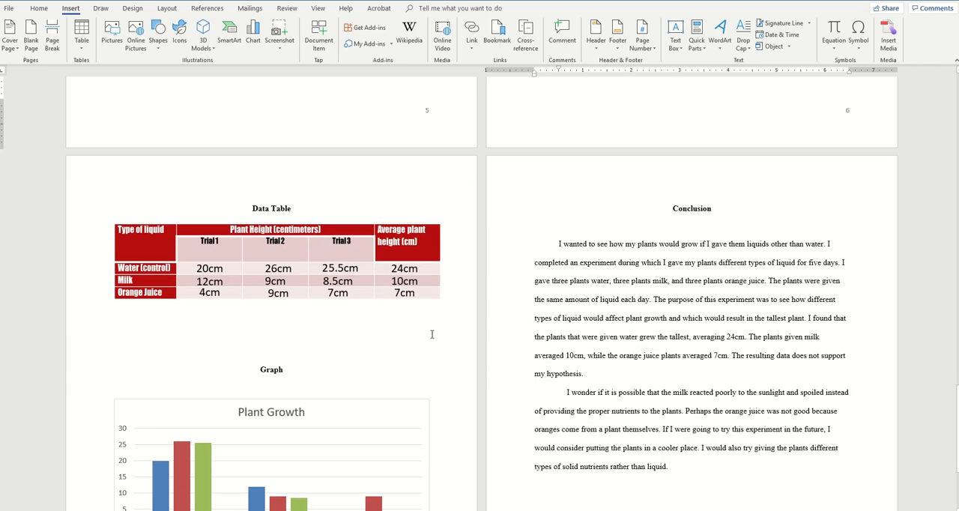
pyautogui.scroll(-3, 433, 329)
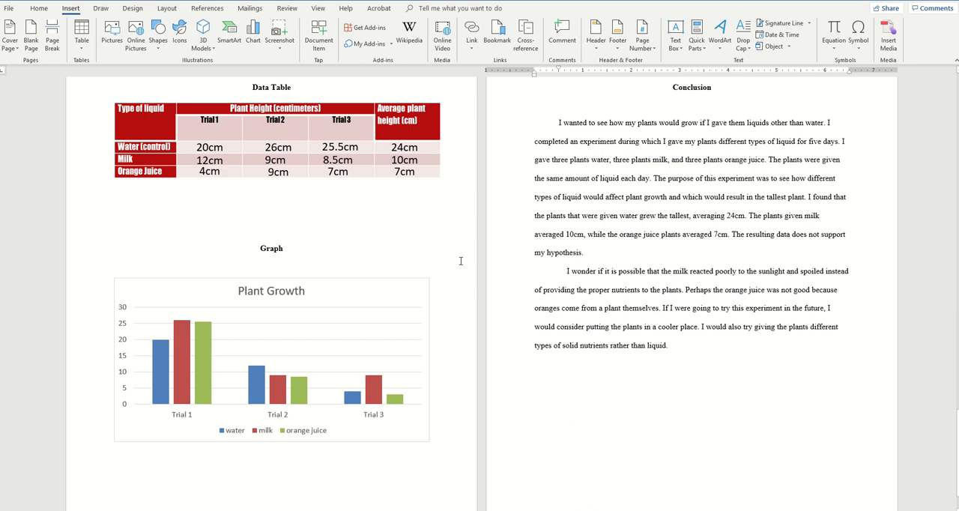
pyautogui.scroll(-1, 461, 260)
pyautogui.scroll(4, 460, 261)
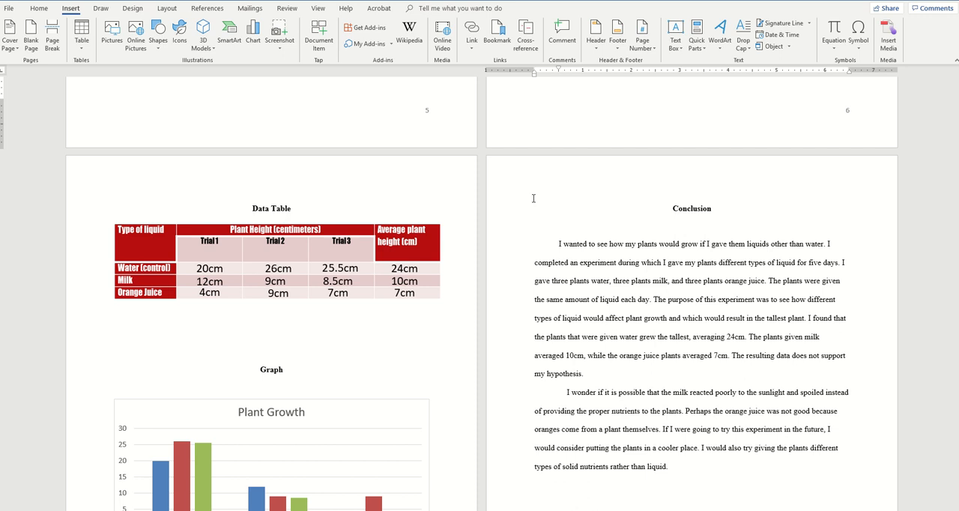
pyautogui.scroll(-5, 534, 198)
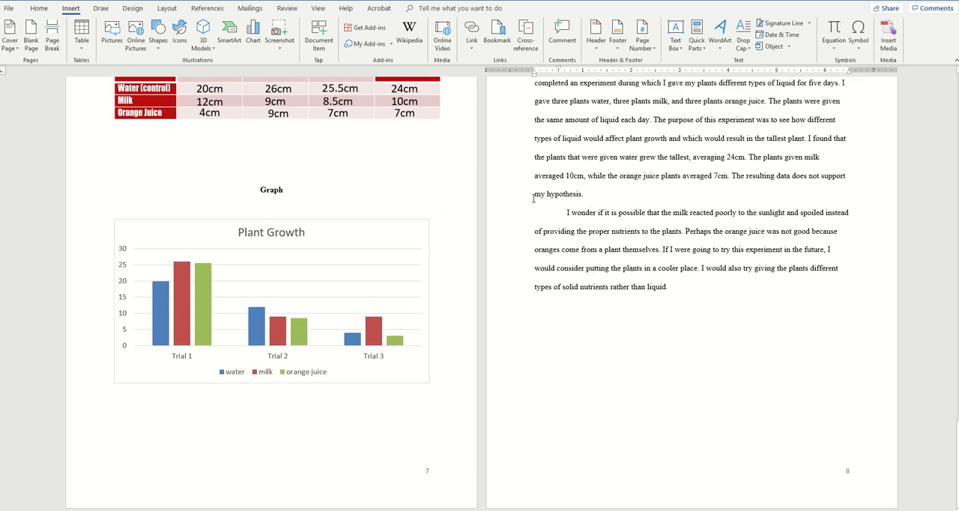
pyautogui.scroll(13, 533, 197)
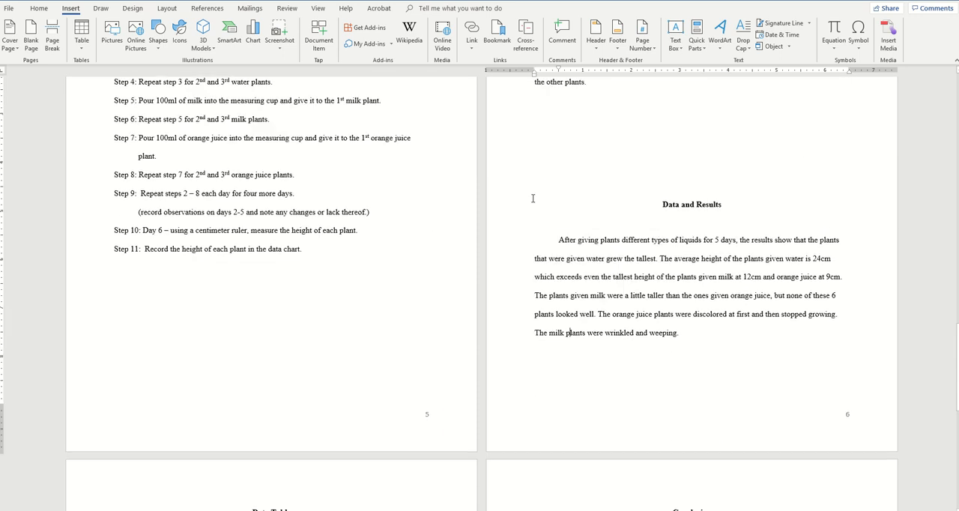
pyautogui.scroll(20, 533, 197)
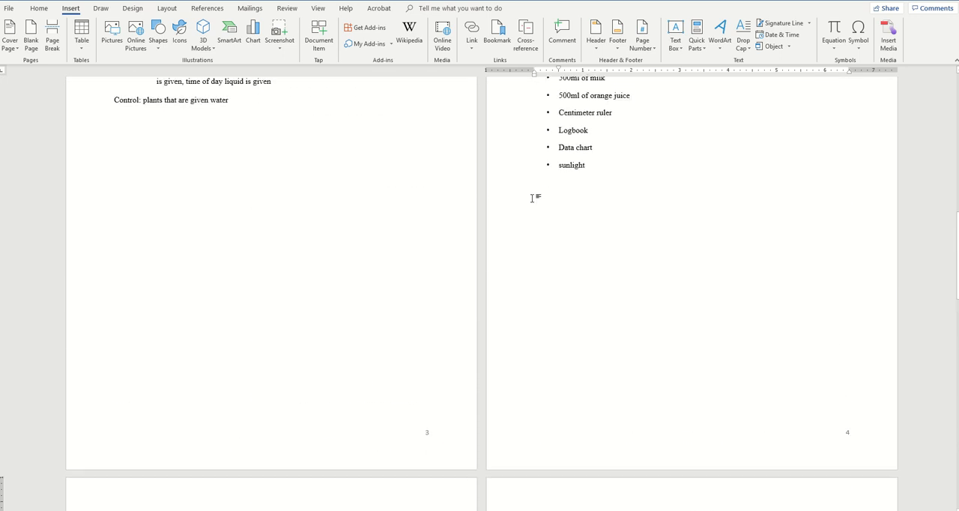
pyautogui.scroll(18, 532, 198)
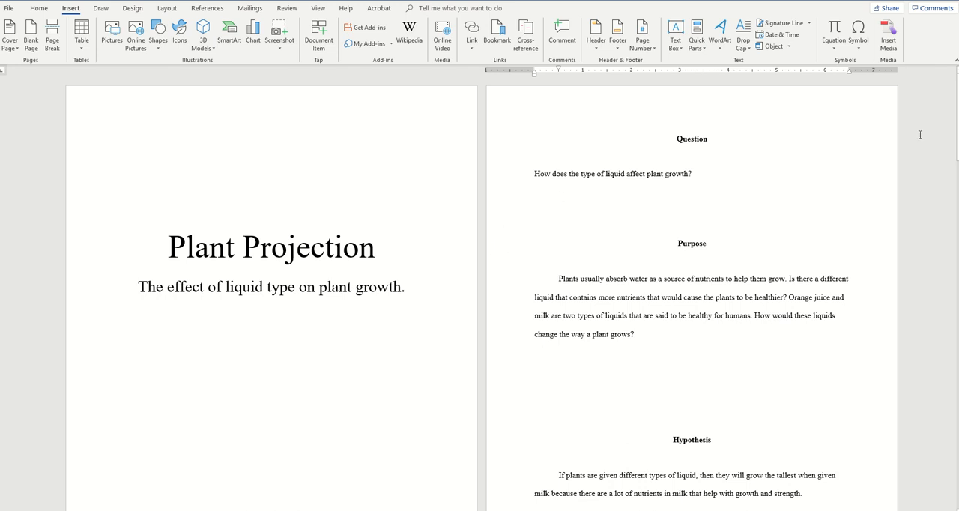
# Step: Create a new blank document alongside the science report
pyautogui.click(9, 9)
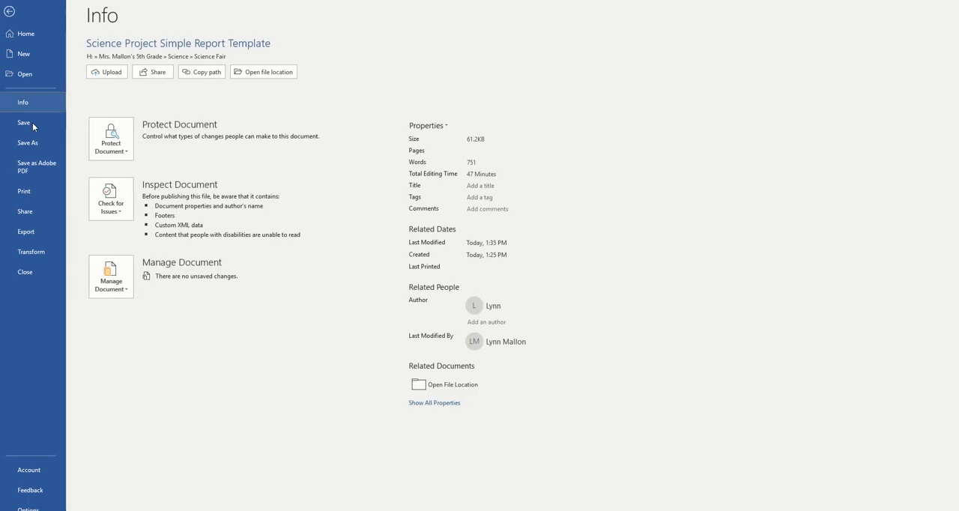
pyautogui.click(24, 55)
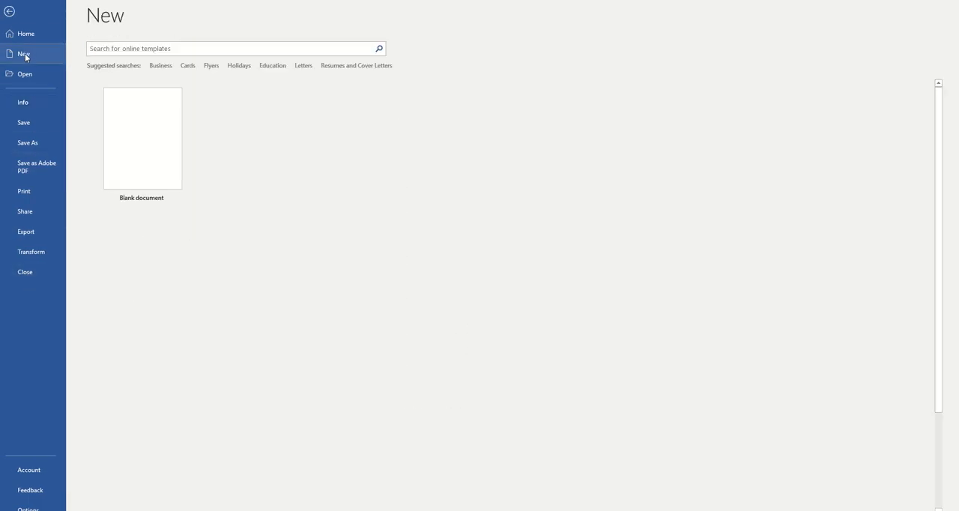
pyautogui.click(152, 144)
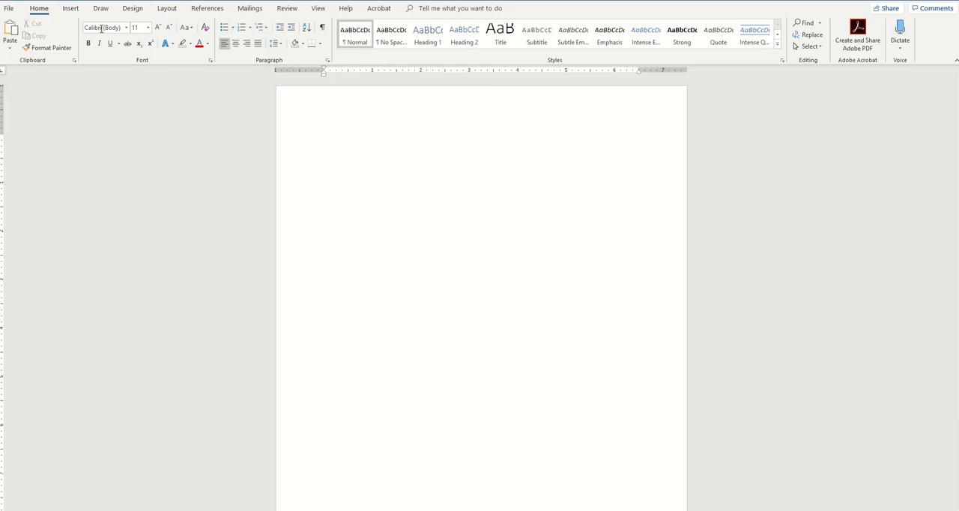
# Step: Set the blank document to landscape orientation with Narrow 0.5" margins
pyautogui.click(167, 9)
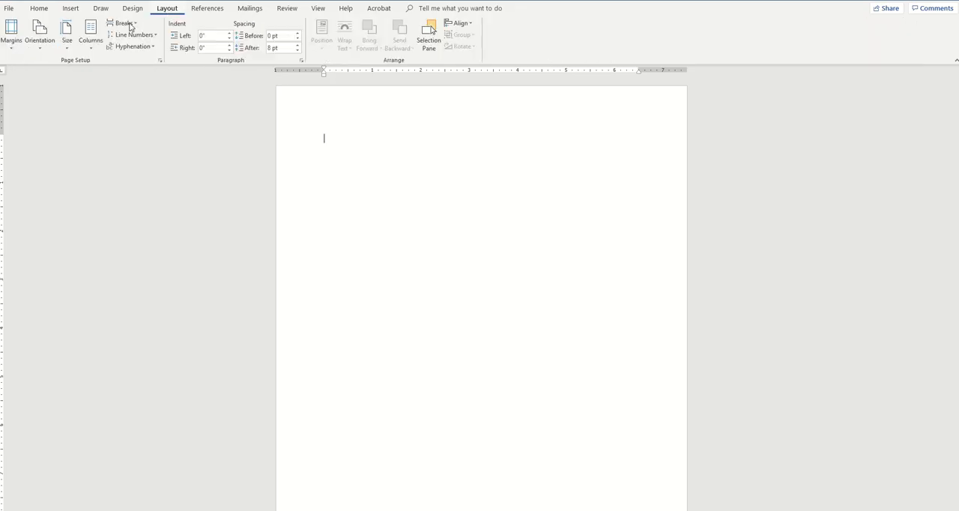
pyautogui.click(41, 51)
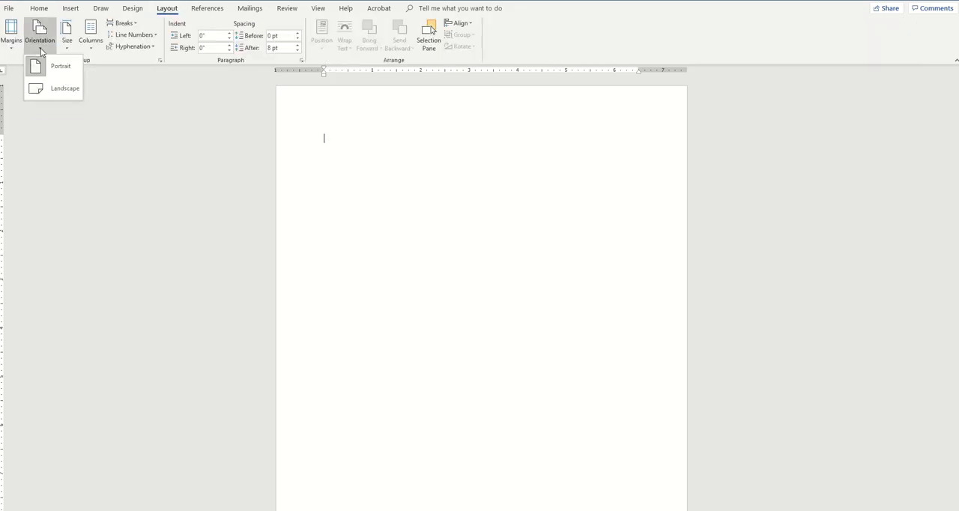
pyautogui.click(53, 93)
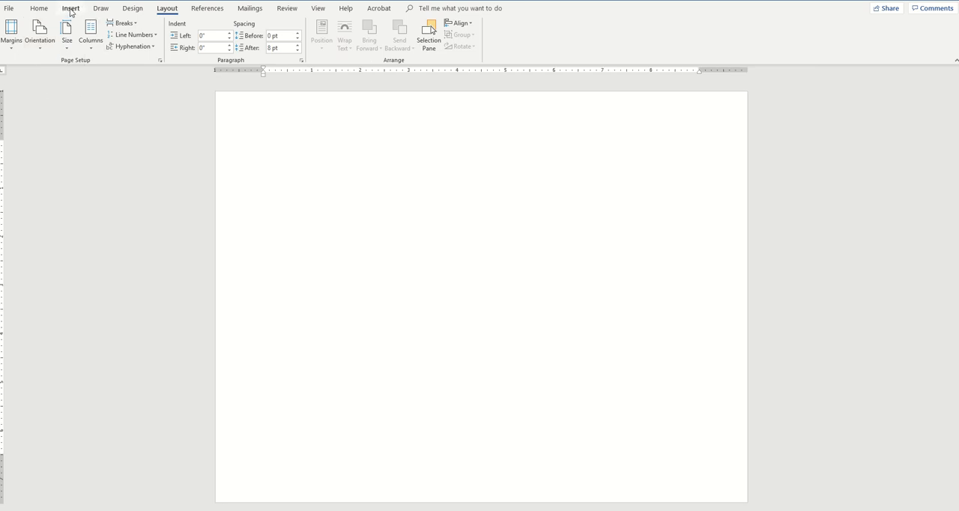
pyautogui.click(41, 50)
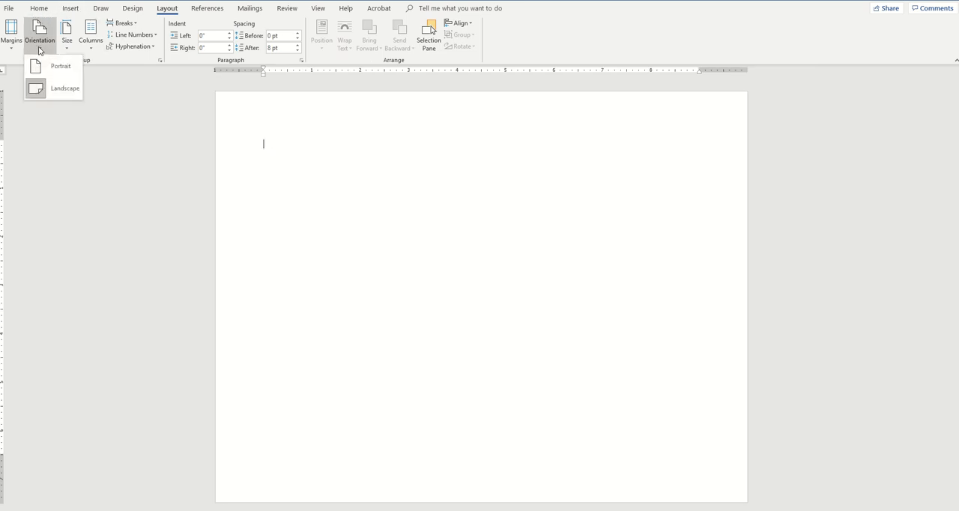
pyautogui.click(11, 36)
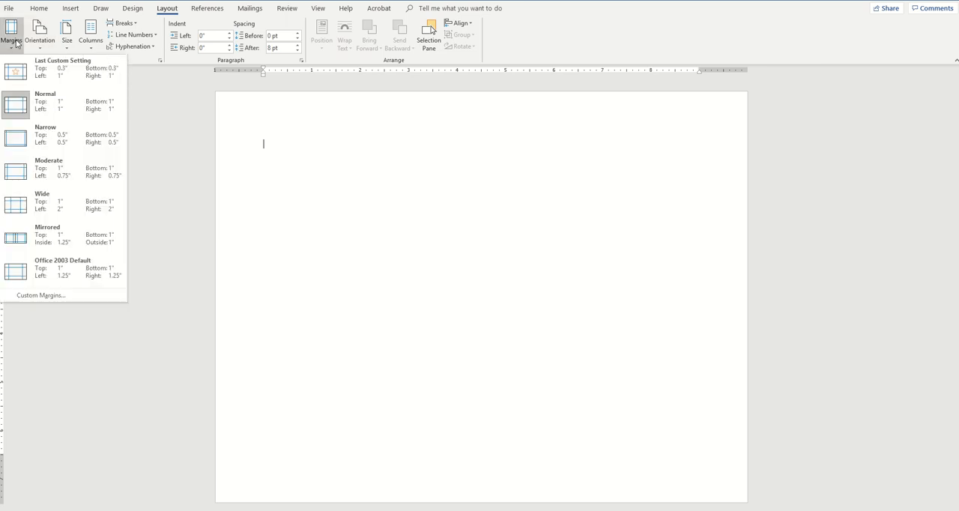
pyautogui.click(66, 140)
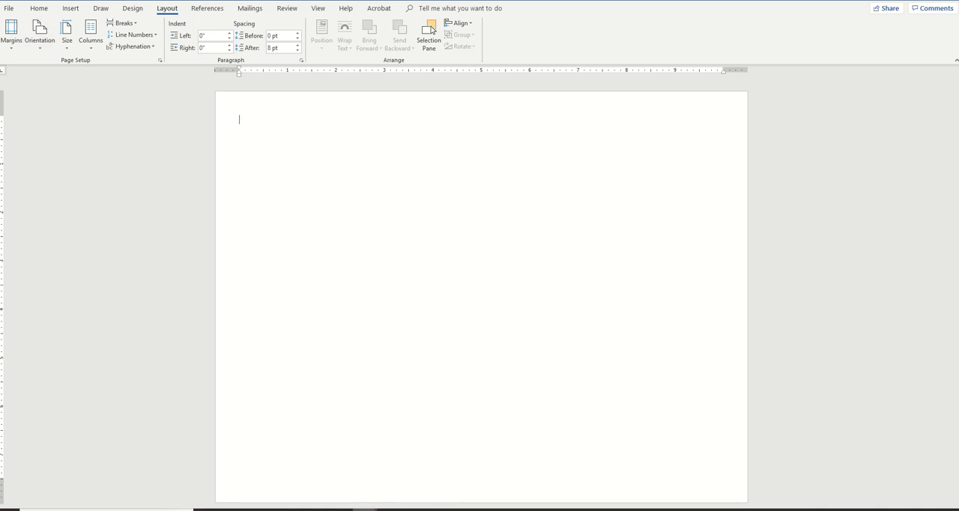
# Step: Switch back to the science report and copy the whole paragraph under the Purpose heading
pyautogui.moveTo(365, 509)
pyautogui.click(268, 507)
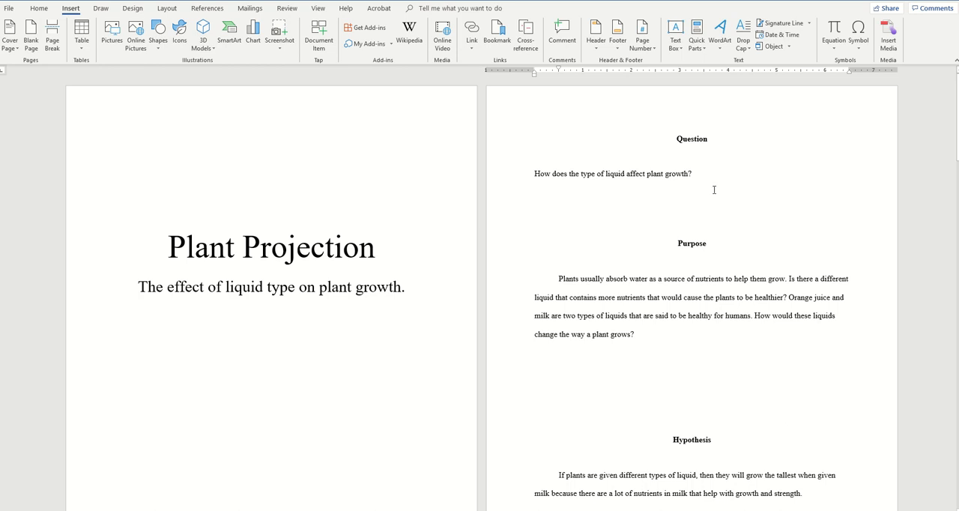
pyautogui.moveTo(558, 278); pyautogui.dragTo(640, 339)
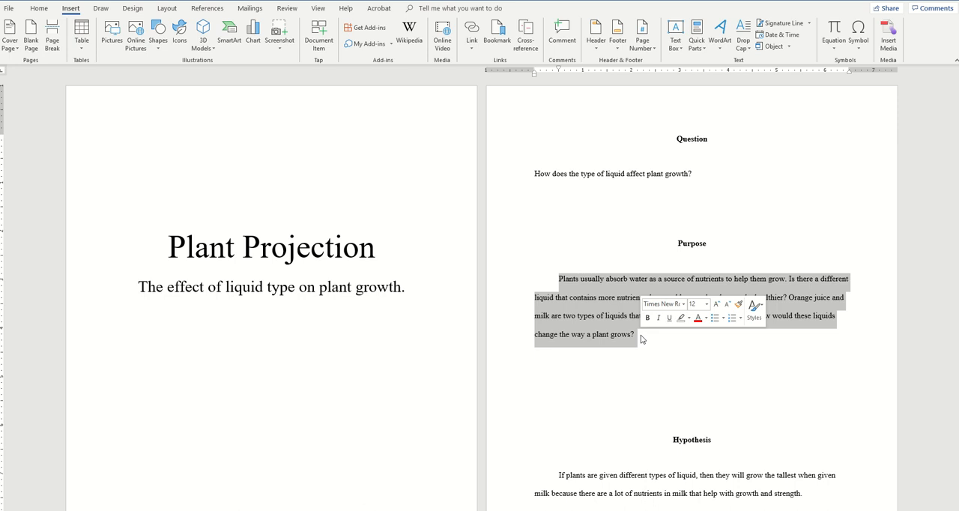
pyautogui.click(635, 348)
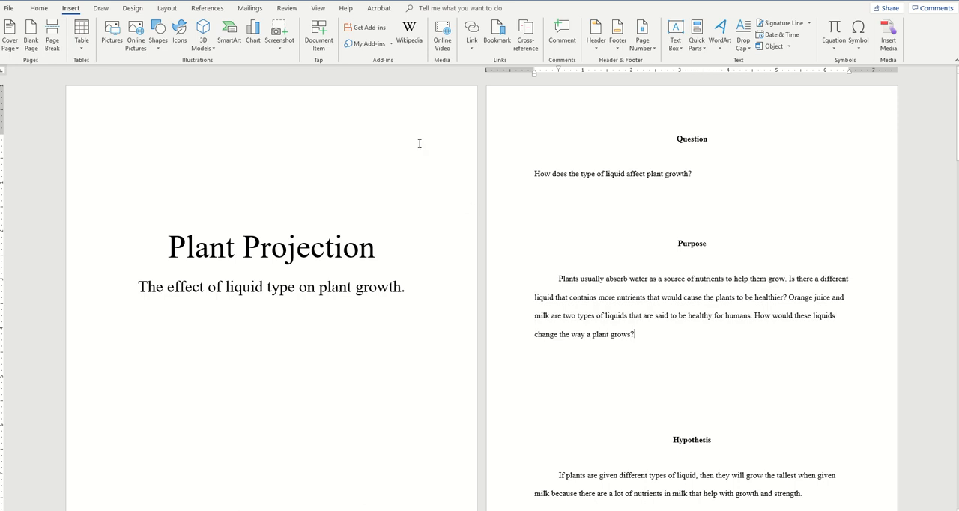
pyautogui.click(558, 280)
pyautogui.moveTo(558, 280); pyautogui.dragTo(641, 338)
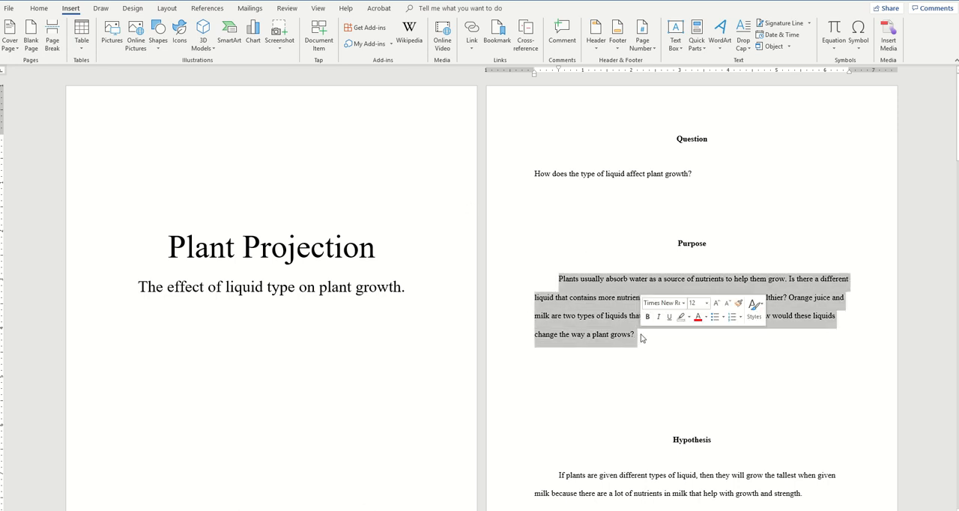
pyautogui.rightClick(591, 295)
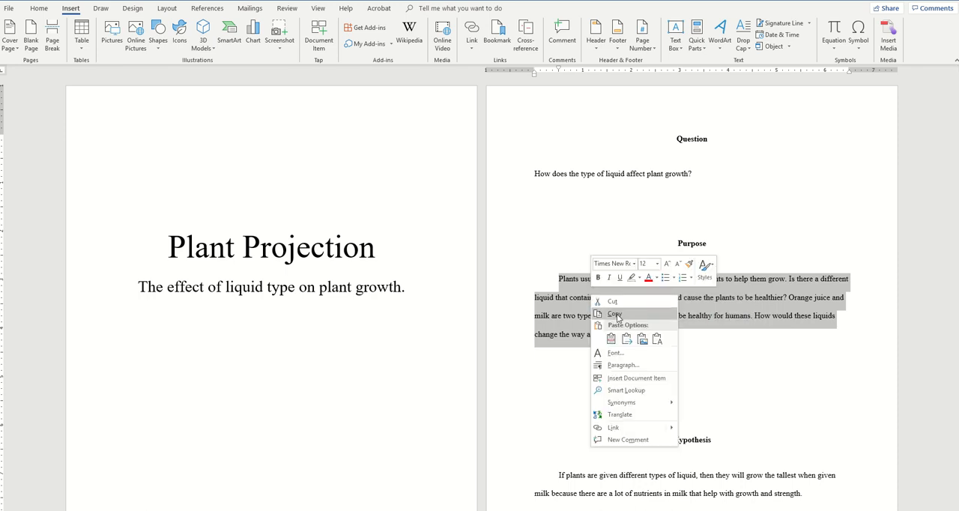
pyautogui.click(618, 315)
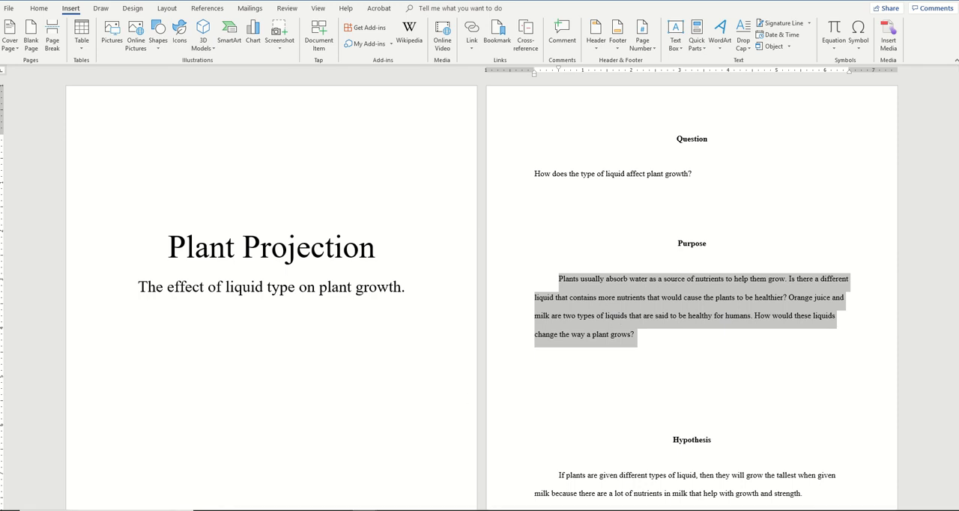
# Step: Switch to the blank landscape document and paste the copied Purpose paragraph at its beginning
pyautogui.click(365, 510)
pyautogui.click(444, 469)
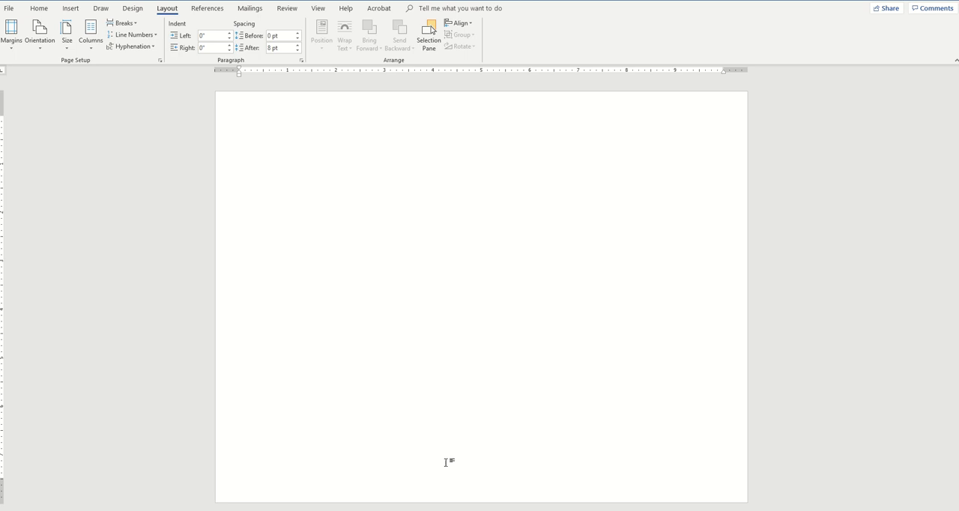
pyautogui.rightClick(239, 120)
pyautogui.click(260, 163)
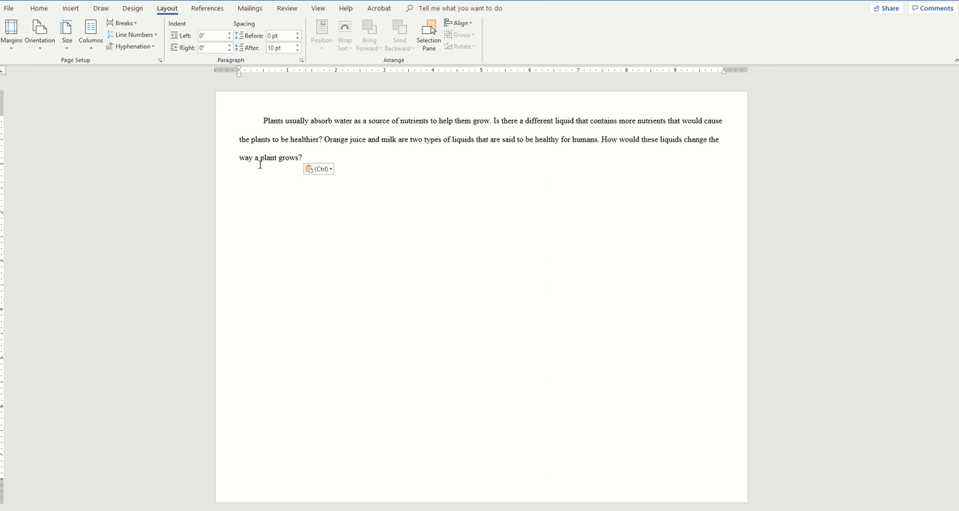
# Step: Select the whole pasted paragraph and set its line spacing to Single
pyautogui.click(264, 123)
pyautogui.moveTo(264, 123); pyautogui.dragTo(303, 158)
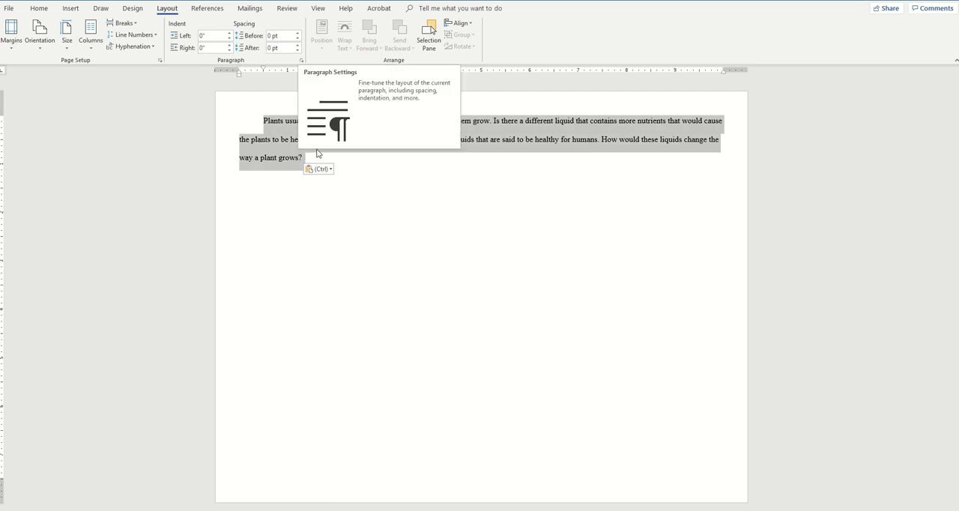
pyautogui.click(302, 62)
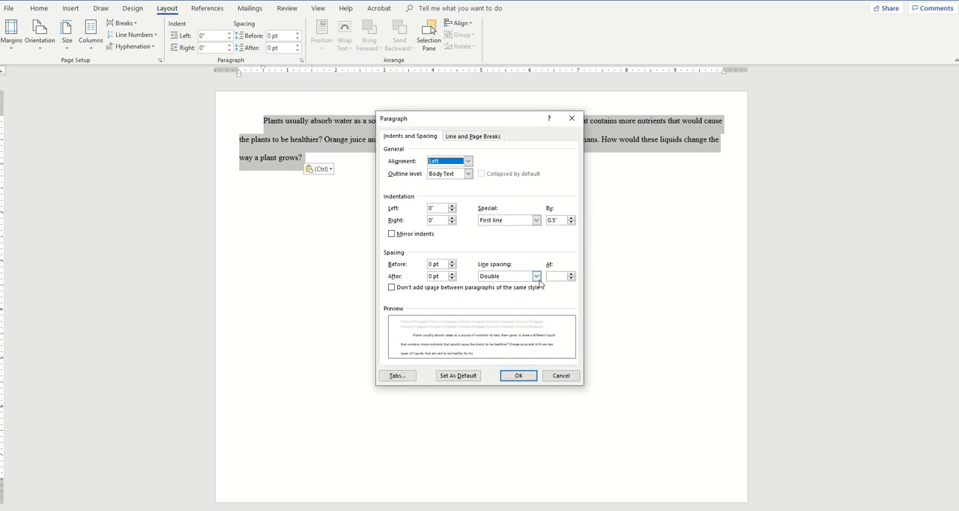
pyautogui.click(537, 275)
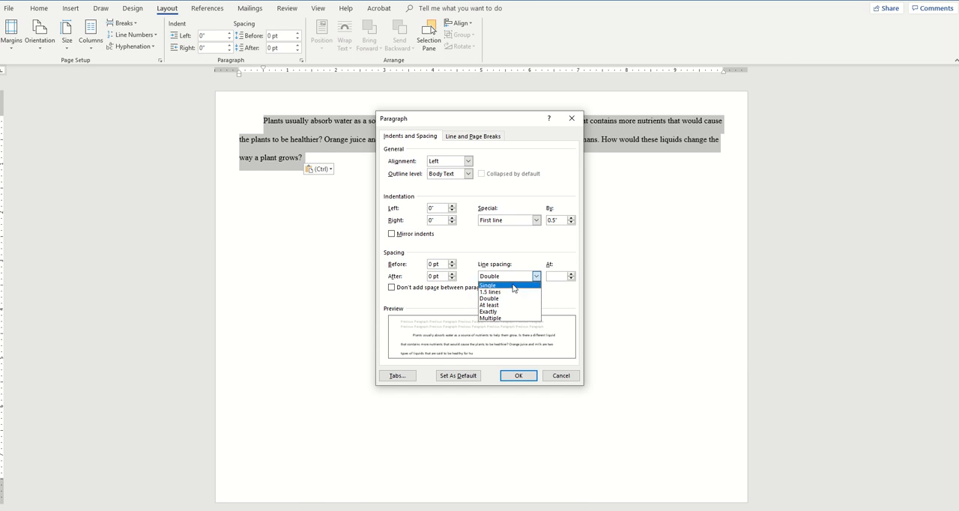
pyautogui.click(514, 285)
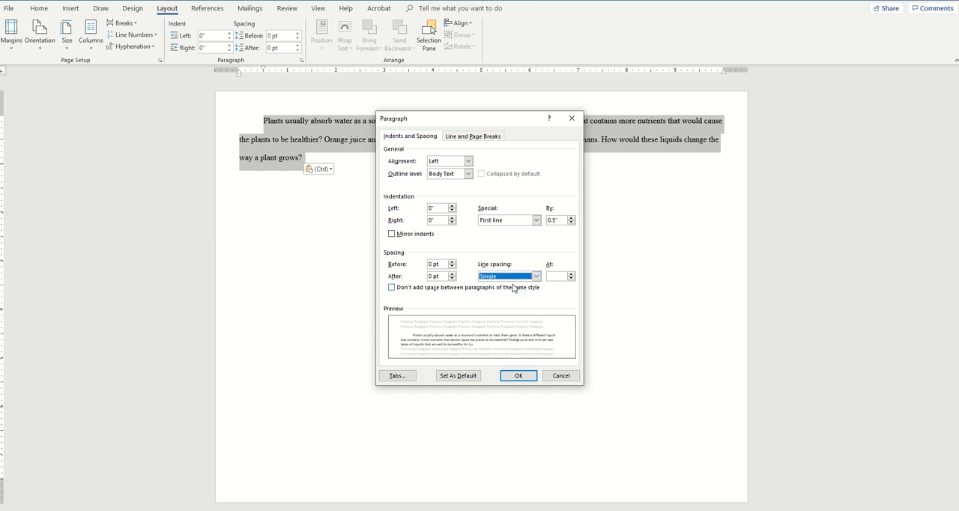
pyautogui.click(518, 376)
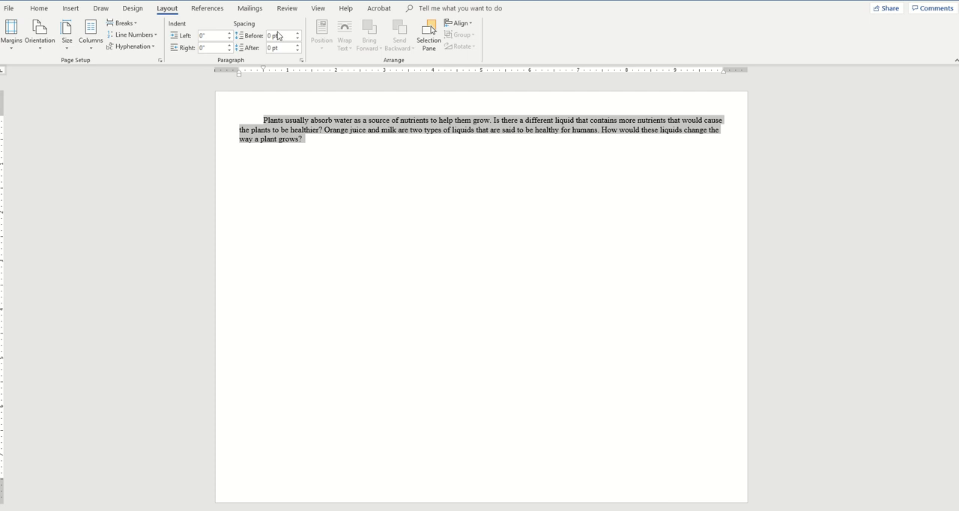
# Step: Set the selected paragraph's line spacing to 1.5 lines
pyautogui.click(301, 60)
pyautogui.click(537, 277)
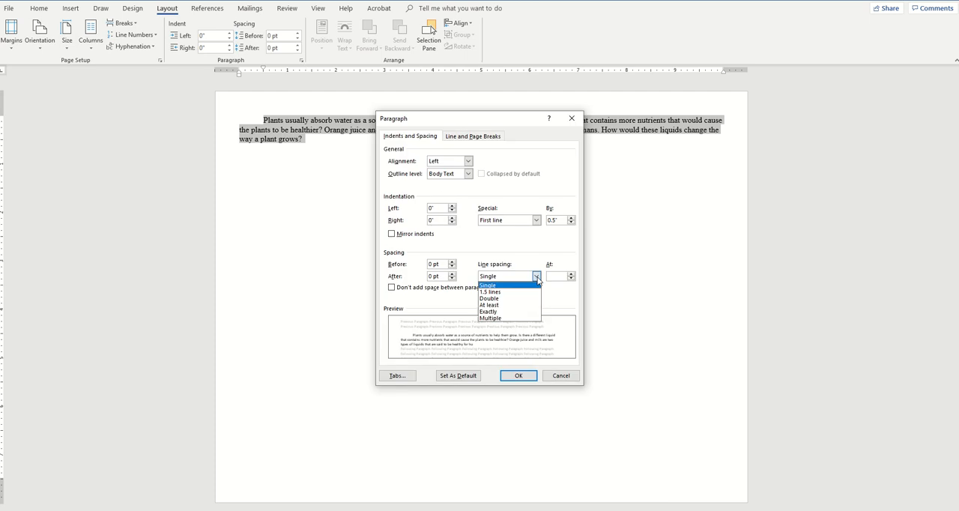
pyautogui.click(513, 291)
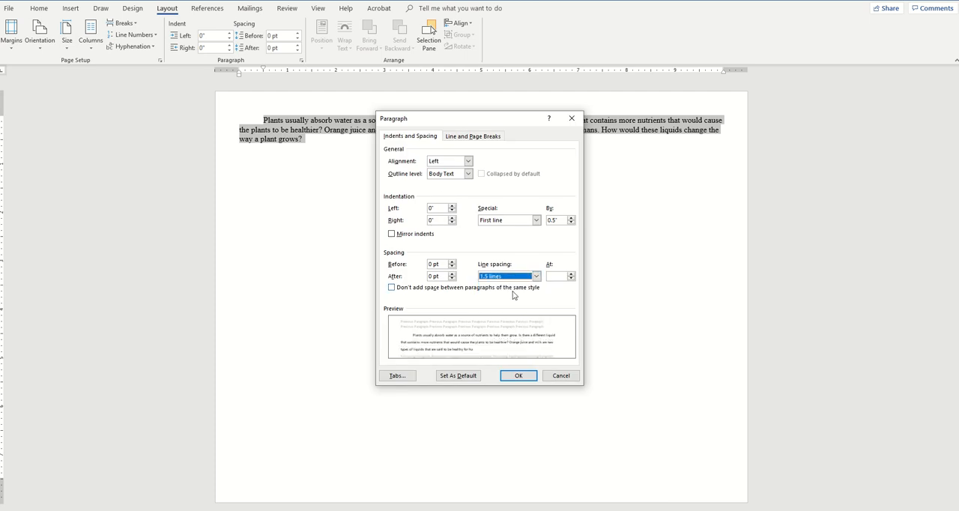
pyautogui.click(518, 376)
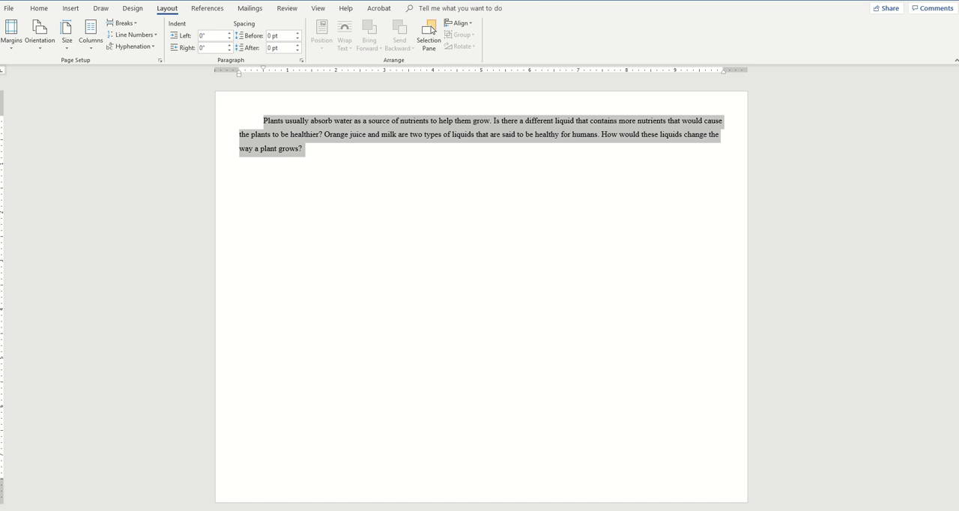
# Step: Set the pasted paragraph's font size to 26 and add two new lines after its end
pyautogui.click(39, 8)
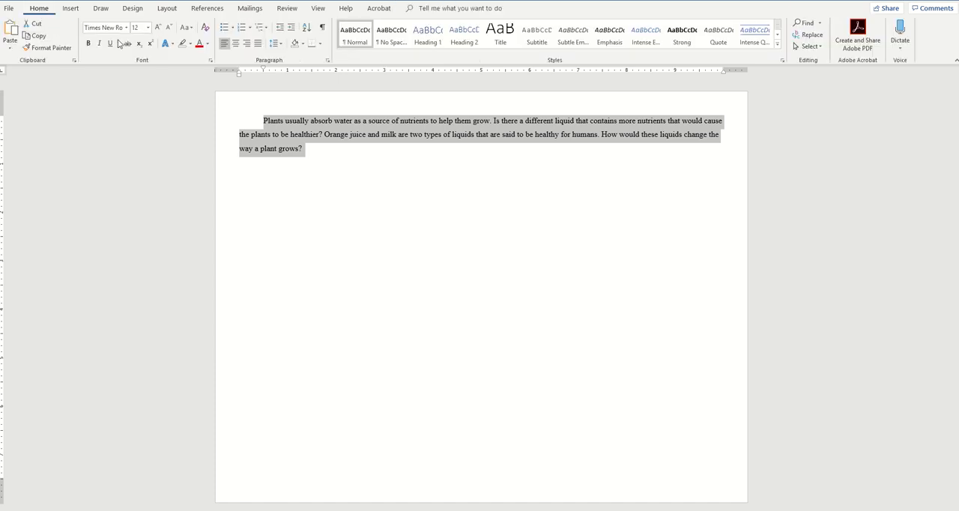
pyautogui.click(148, 27)
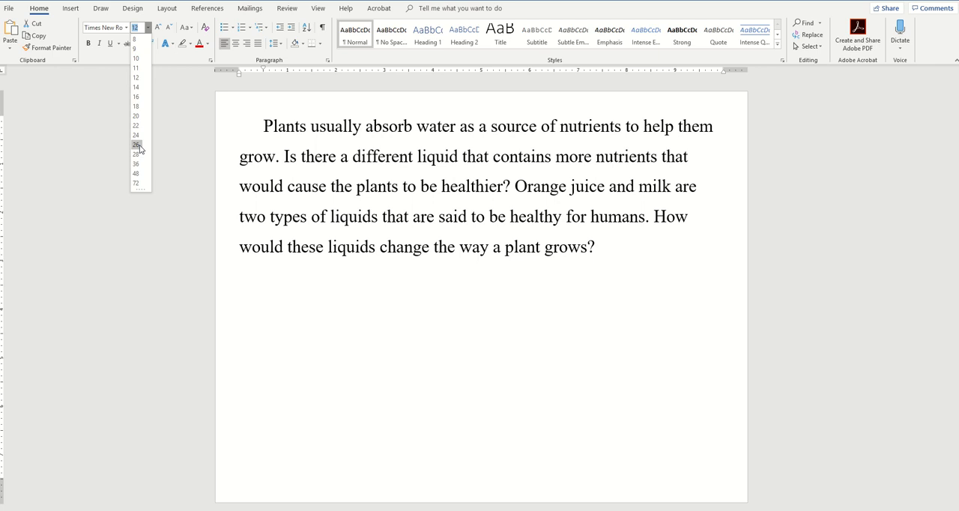
pyautogui.click(137, 144)
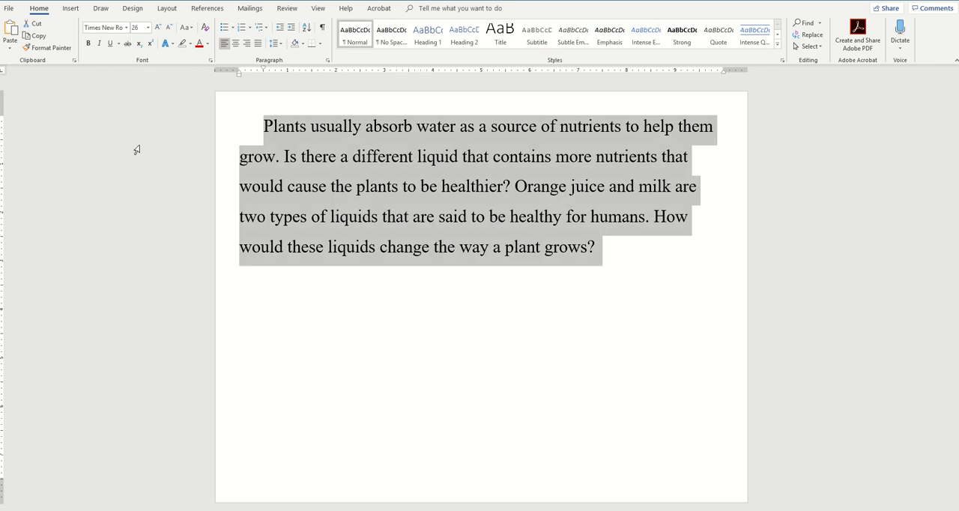
pyautogui.click(600, 251)
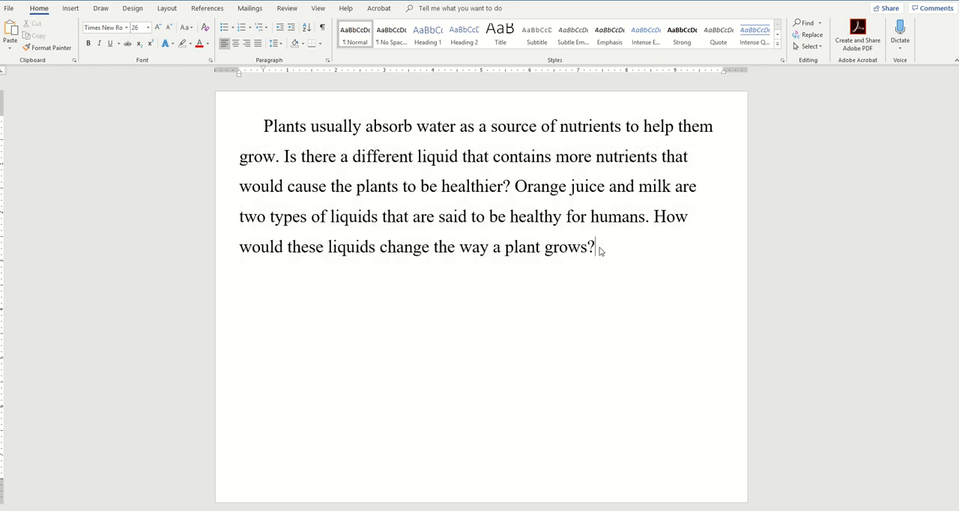
pyautogui.press('Return')
pyautogui.press('Return')
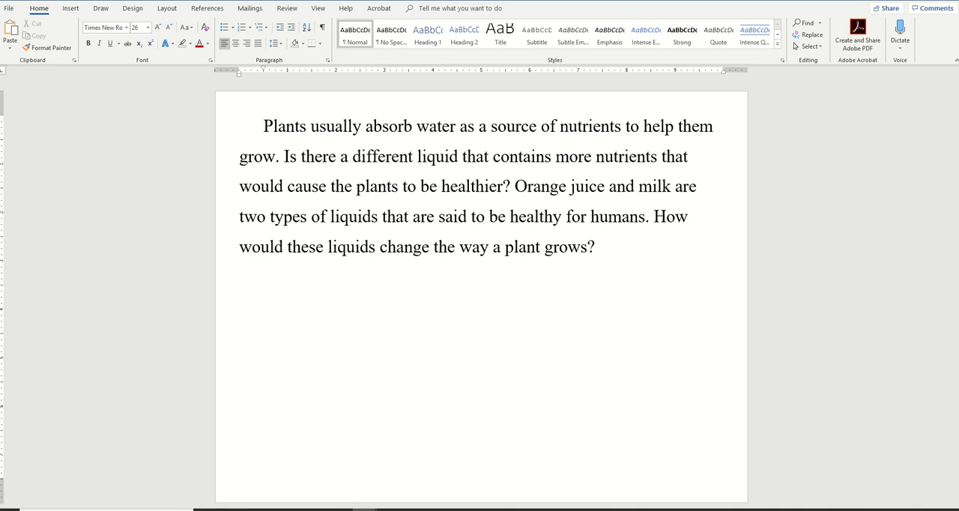
# Step: Switch back to the science report and copy the sentence under the Question heading
pyautogui.moveTo(364, 504)
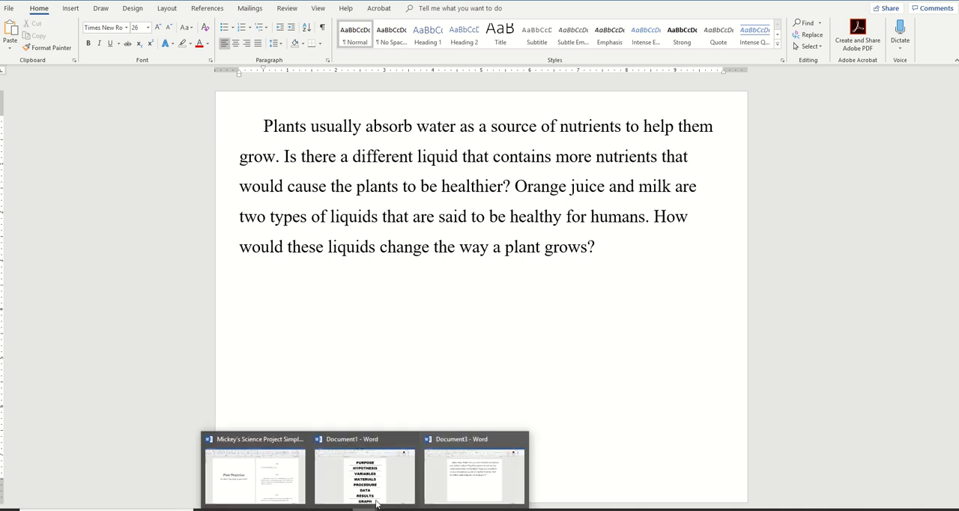
pyautogui.click(237, 469)
pyautogui.moveTo(693, 173); pyautogui.dragTo(510, 172)
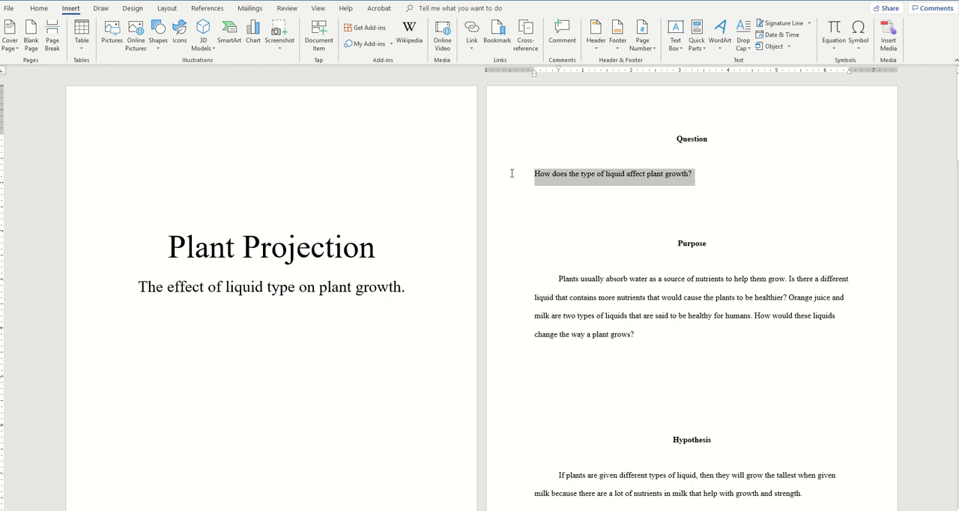
pyautogui.rightClick(562, 180)
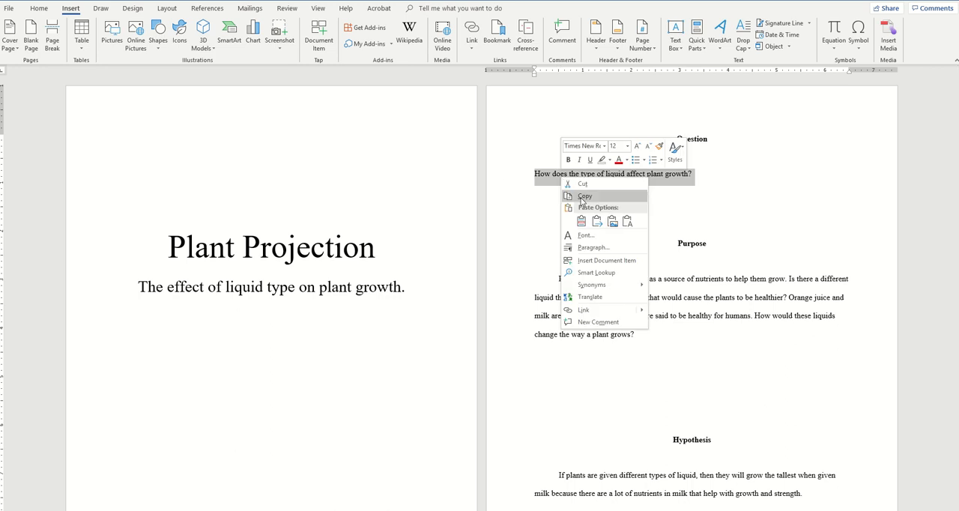
pyautogui.click(584, 196)
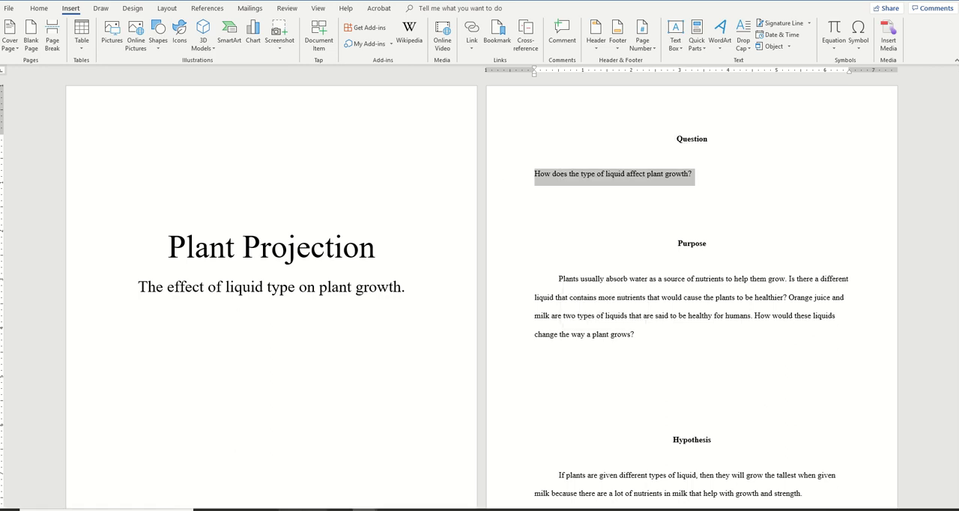
# Step: Return to the landscape document and paste the copied question below the Purpose paragraph
pyautogui.moveTo(367, 509)
pyautogui.click(497, 492)
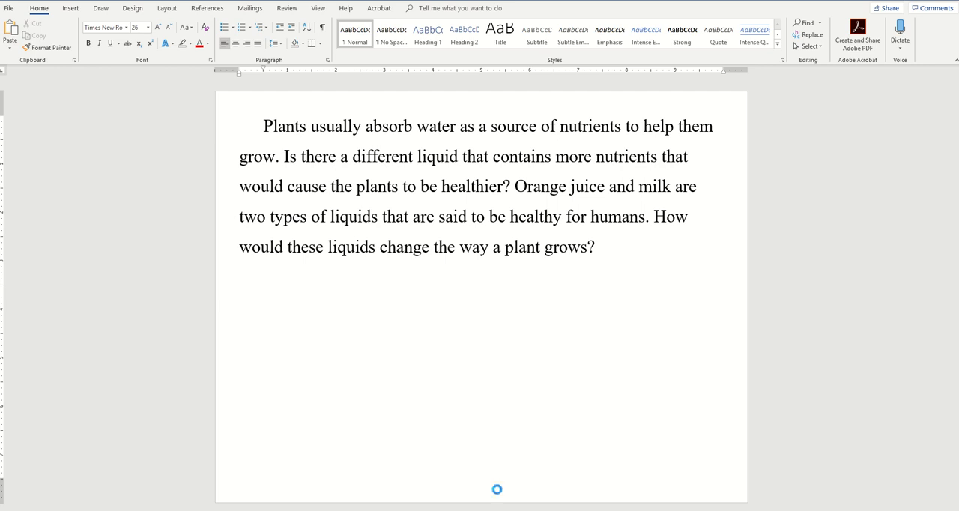
pyautogui.hotkey('ctrl', 'v')
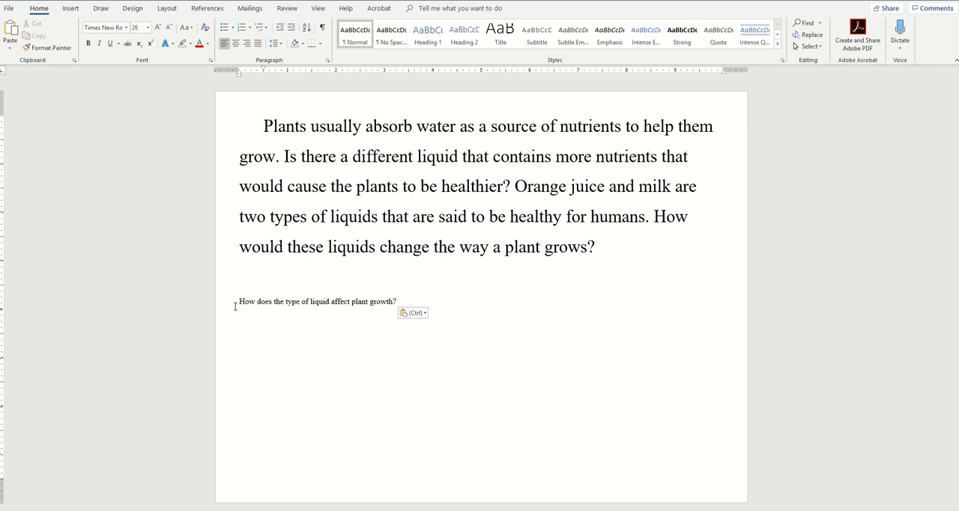
# Step: Set the pasted question's font size to 26 so it matches the paragraph above
pyautogui.moveTo(235, 298); pyautogui.dragTo(398, 304)
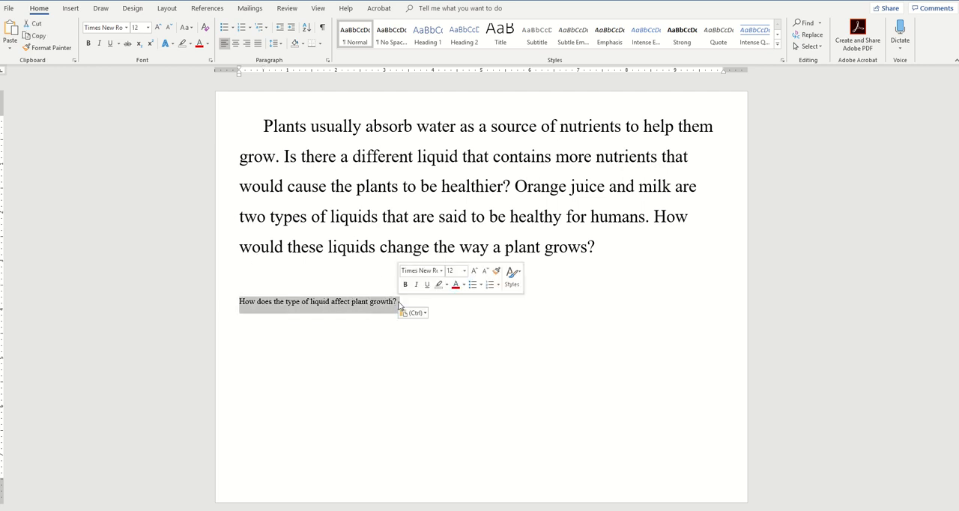
pyautogui.click(358, 189)
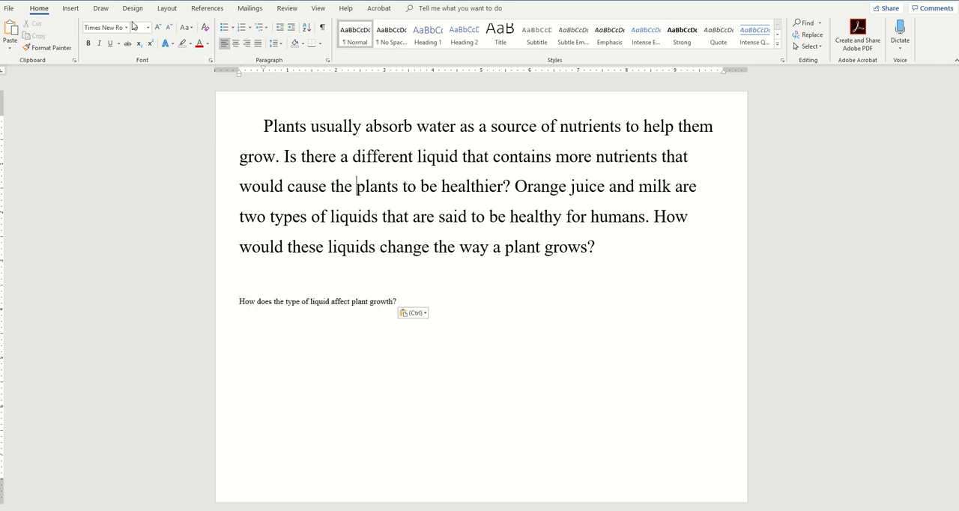
pyautogui.moveTo(238, 303); pyautogui.dragTo(401, 302)
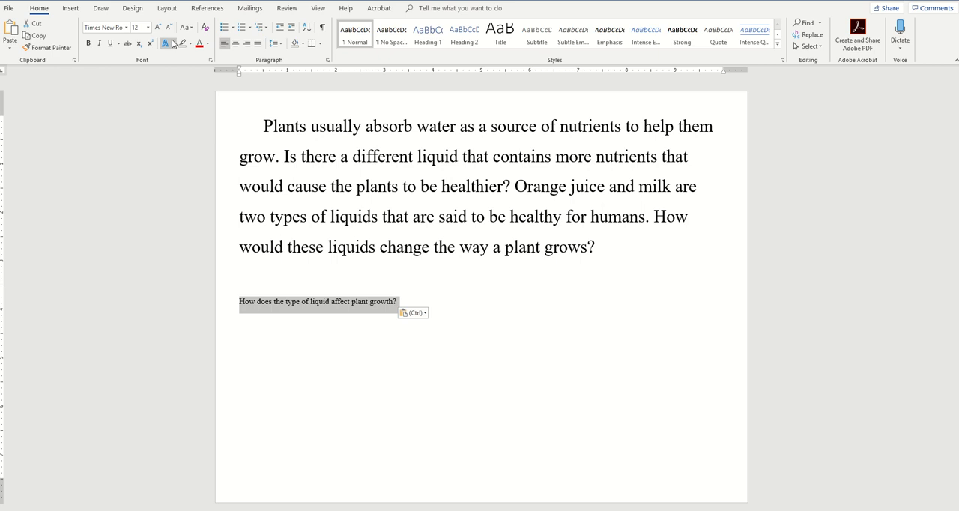
pyautogui.click(149, 29)
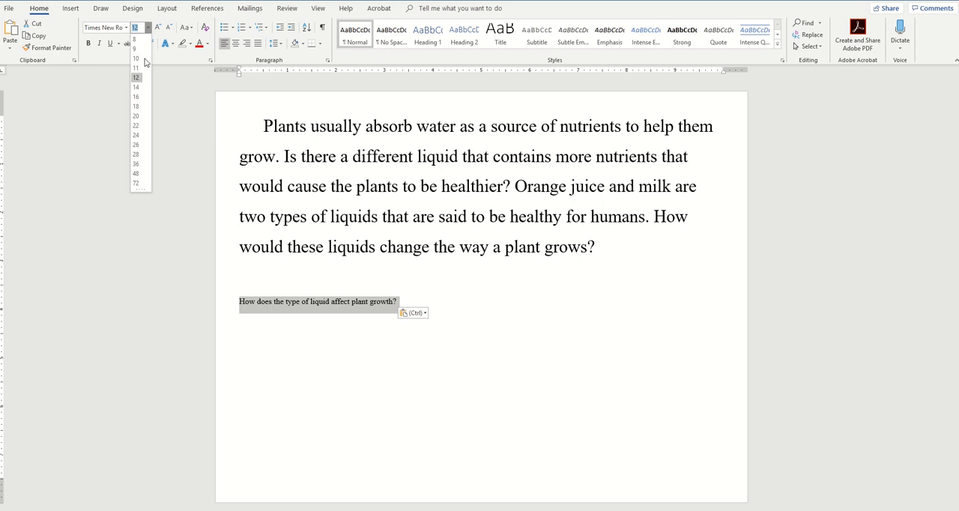
pyautogui.click(137, 151)
# Step: Remove and restore the blank line between the Purpose paragraph and the question
pyautogui.click(278, 272)
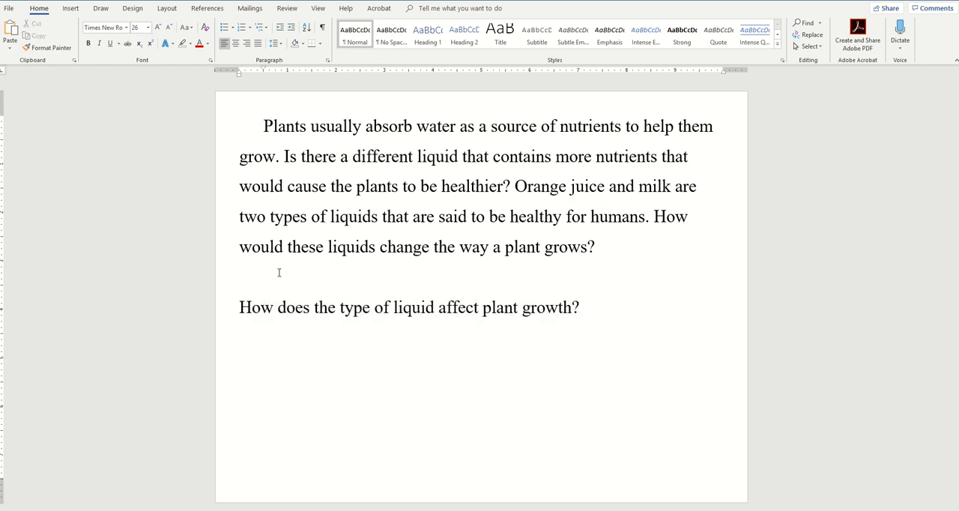
pyautogui.press('BackSpace')
pyautogui.press('BackSpace')
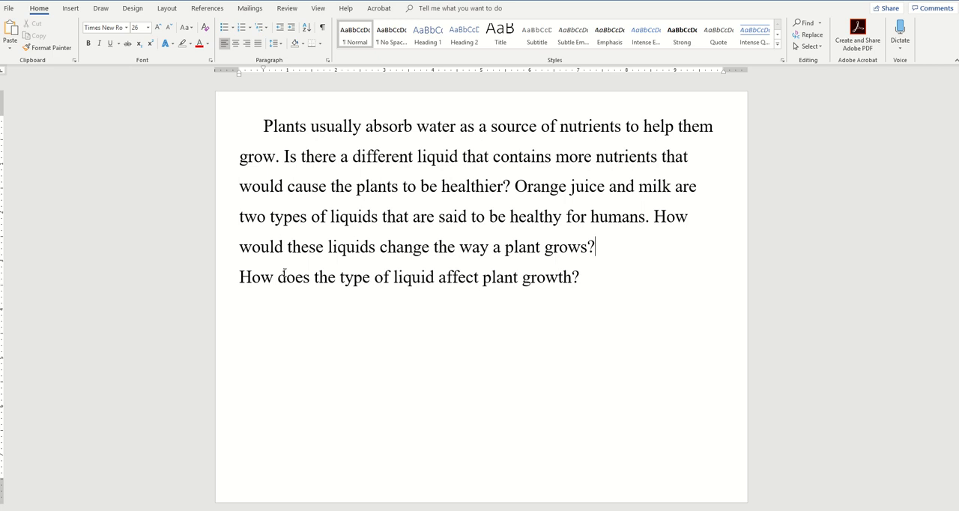
pyautogui.press('Return')
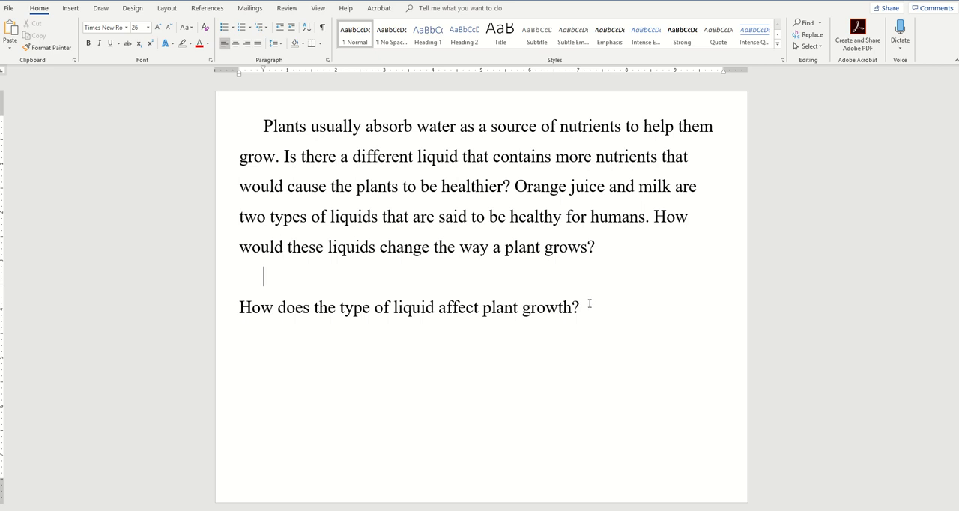
# Step: Make the question bold, add two new lines after it and turn bold off for the new text
pyautogui.moveTo(589, 305); pyautogui.dragTo(260, 300)
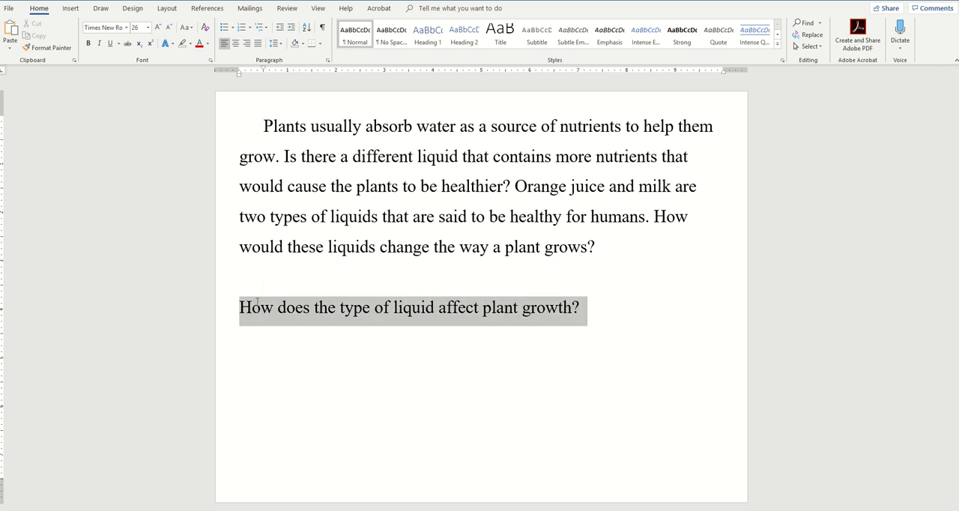
pyautogui.click(88, 43)
pyautogui.click(653, 301)
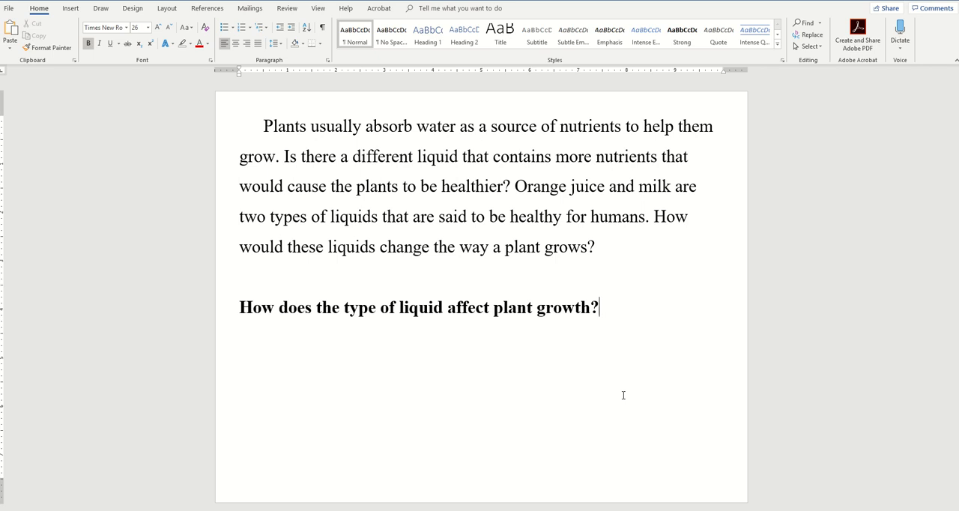
pyautogui.press('Return')
pyautogui.press('Return')
pyautogui.click(87, 43)
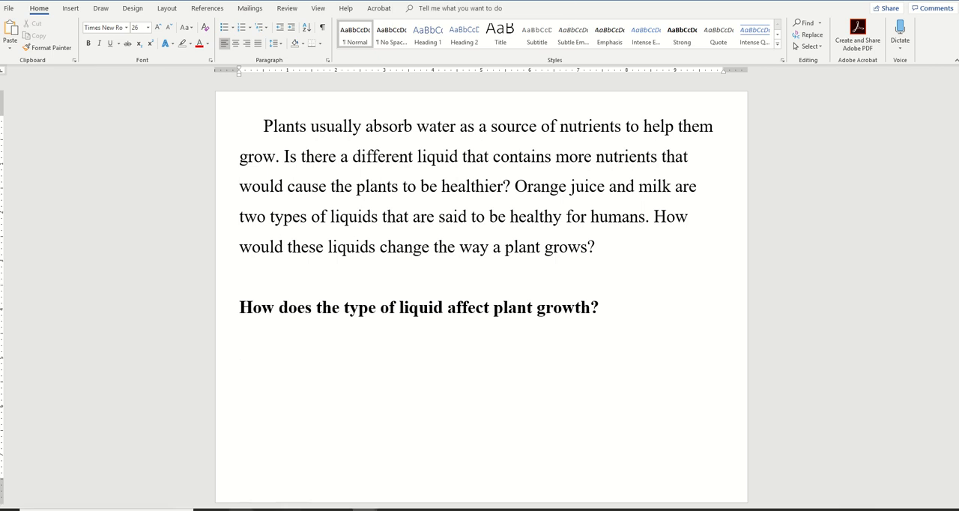
# Step: Switch to the science project report and copy the paragraph under the Hypothesis heading
pyautogui.moveTo(365, 508)
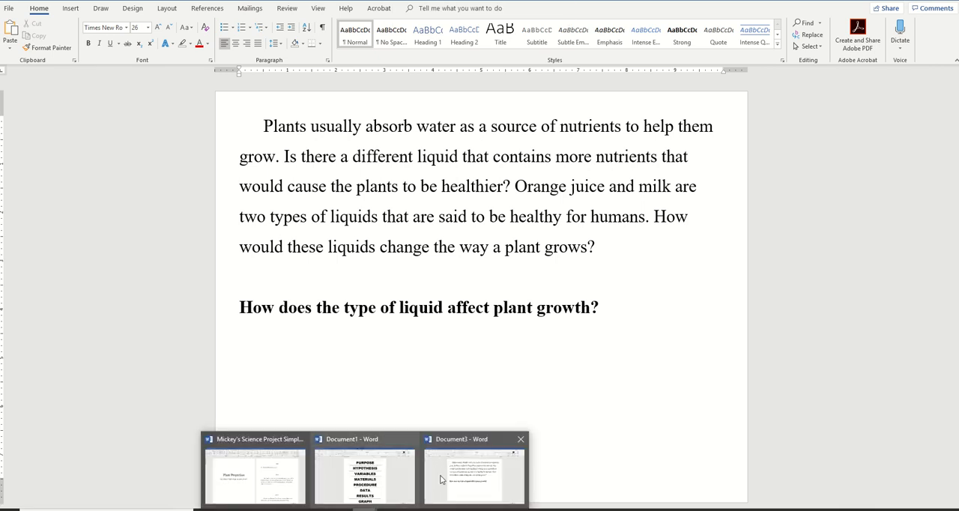
pyautogui.click(280, 487)
pyautogui.scroll(-3, 603, 327)
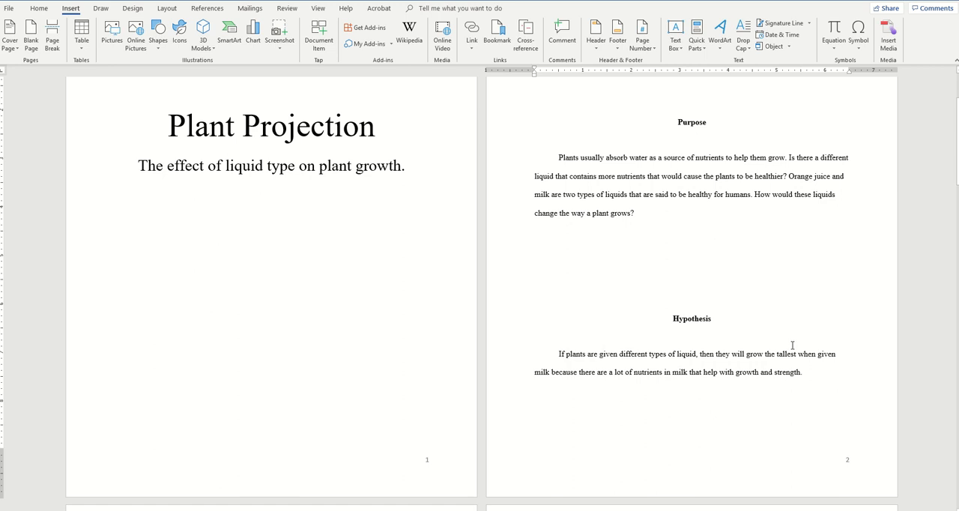
pyautogui.moveTo(814, 376); pyautogui.dragTo(558, 356)
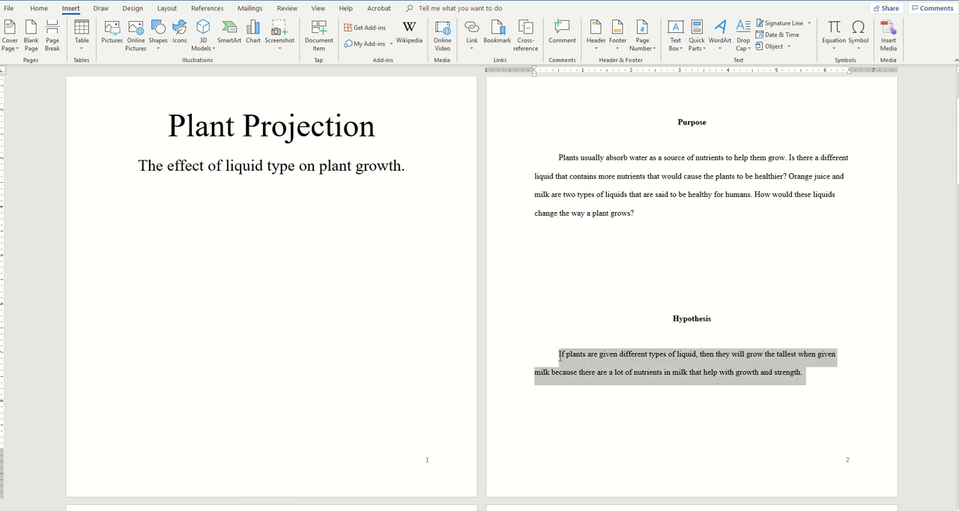
pyautogui.rightClick(587, 353)
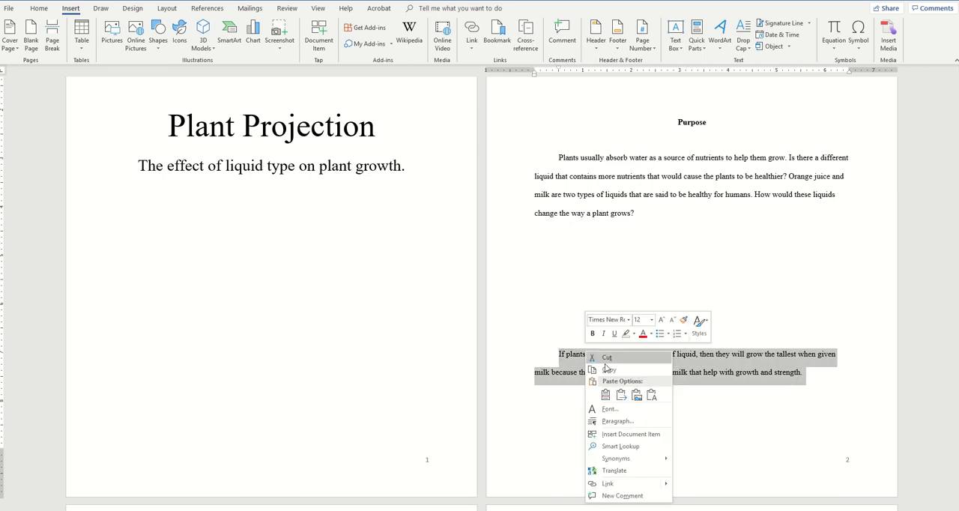
pyautogui.click(610, 370)
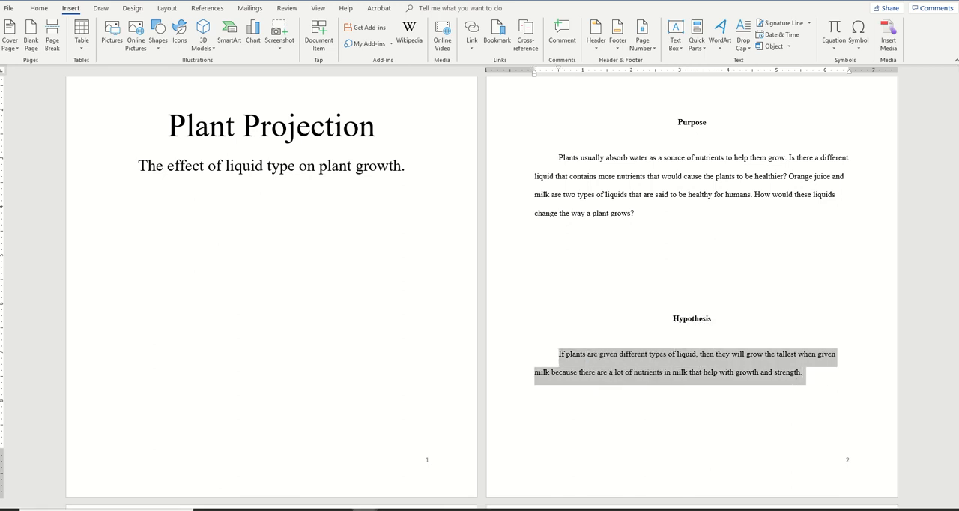
# Step: Return to the landscape document and paste the copied Hypothesis paragraph below the bold question
pyautogui.click(365, 508)
pyautogui.click(391, 499)
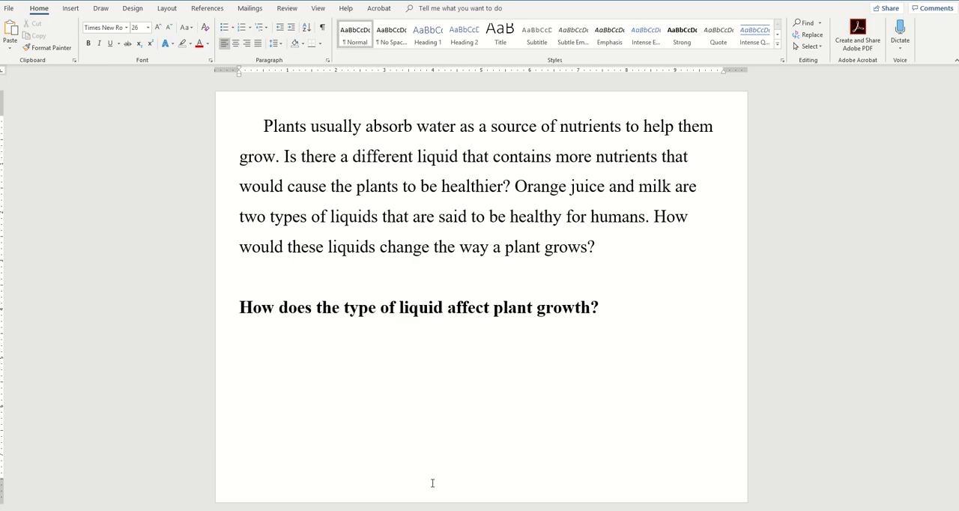
pyautogui.hotkey('ctrl', 'v')
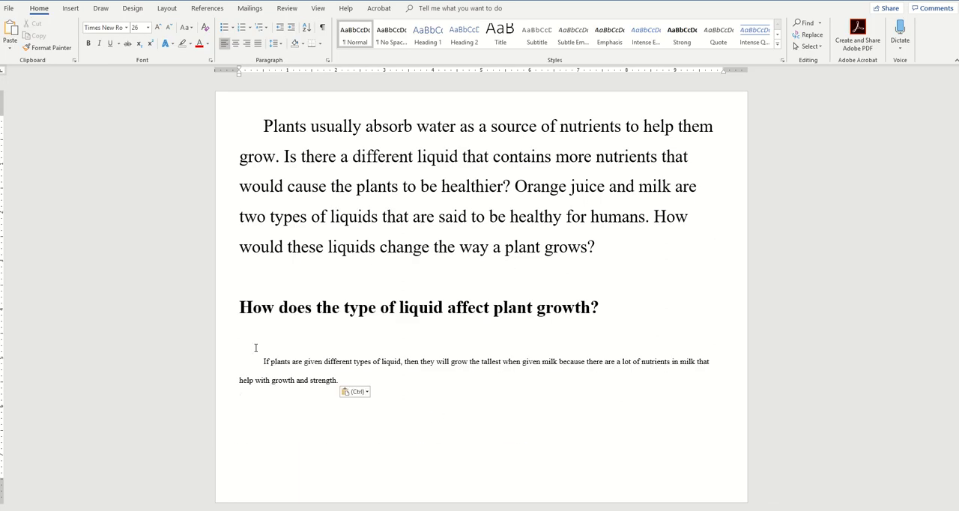
# Step: Set the pasted Hypothesis paragraph's line spacing to 1.5 lines
pyautogui.click(312, 185)
pyautogui.moveTo(263, 361); pyautogui.dragTo(349, 378)
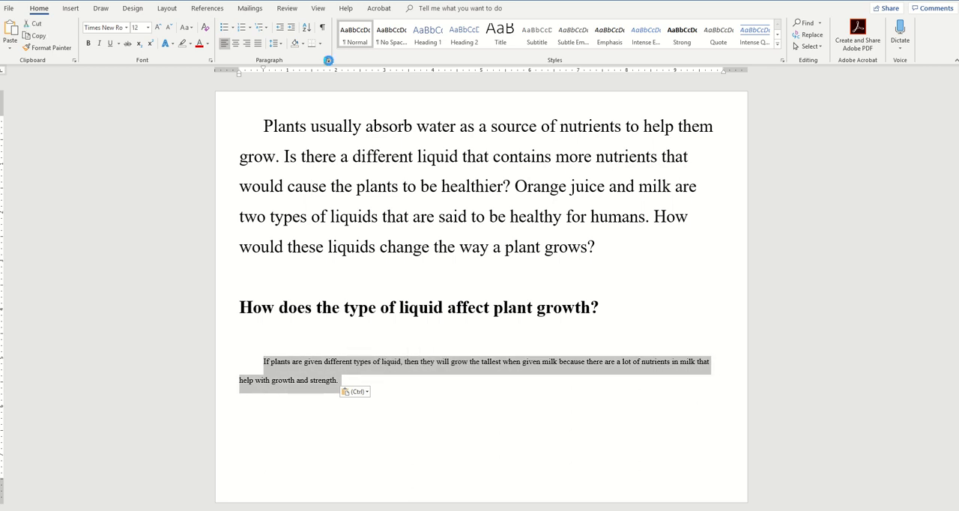
pyautogui.click(327, 60)
pyautogui.click(524, 275)
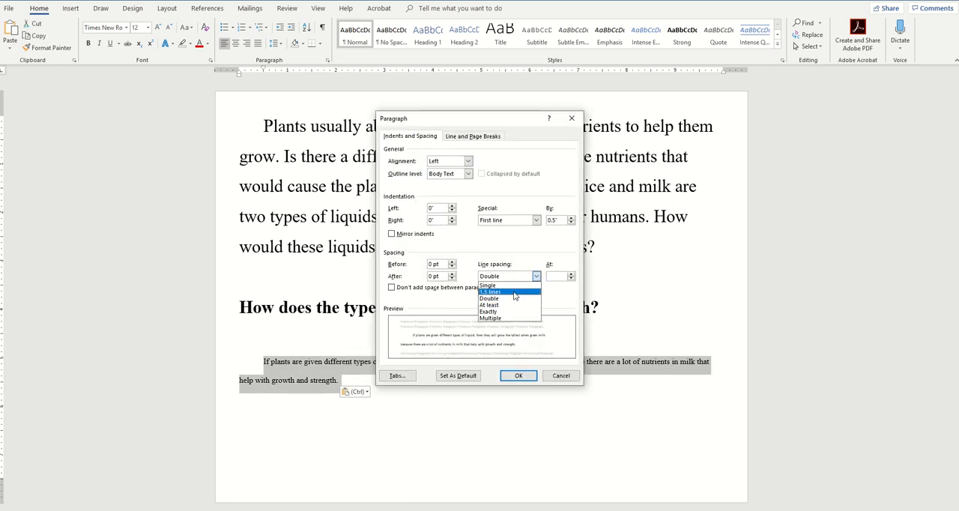
pyautogui.click(514, 292)
pyautogui.click(519, 375)
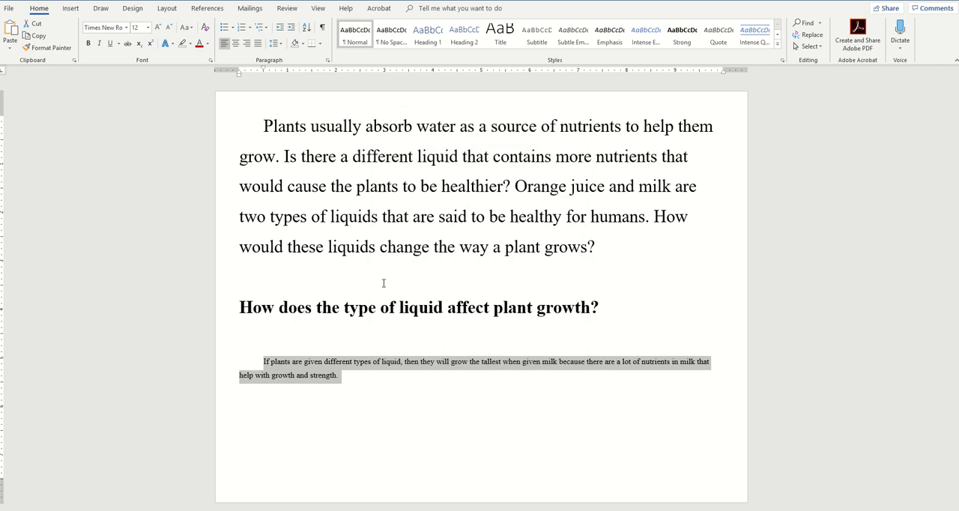
# Step: Set the Hypothesis paragraph's font size to 26
pyautogui.click(148, 27)
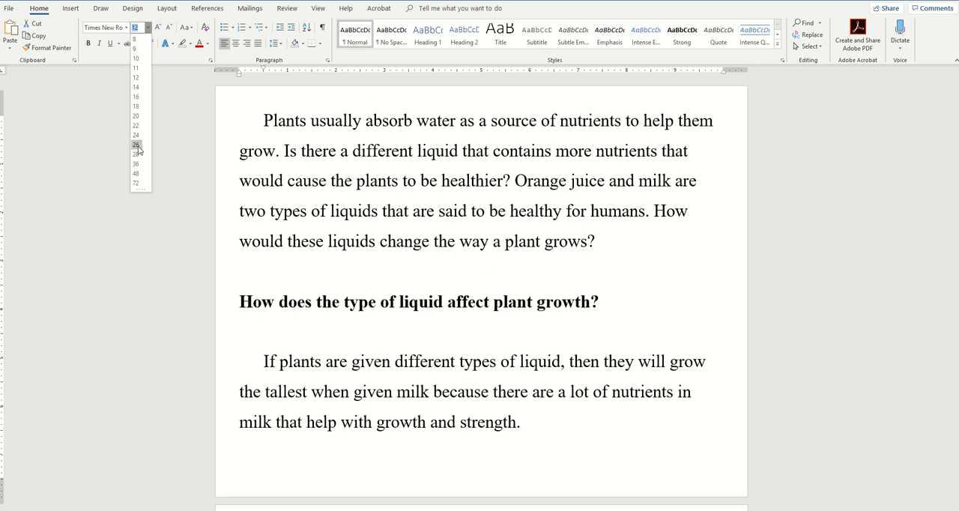
pyautogui.click(137, 147)
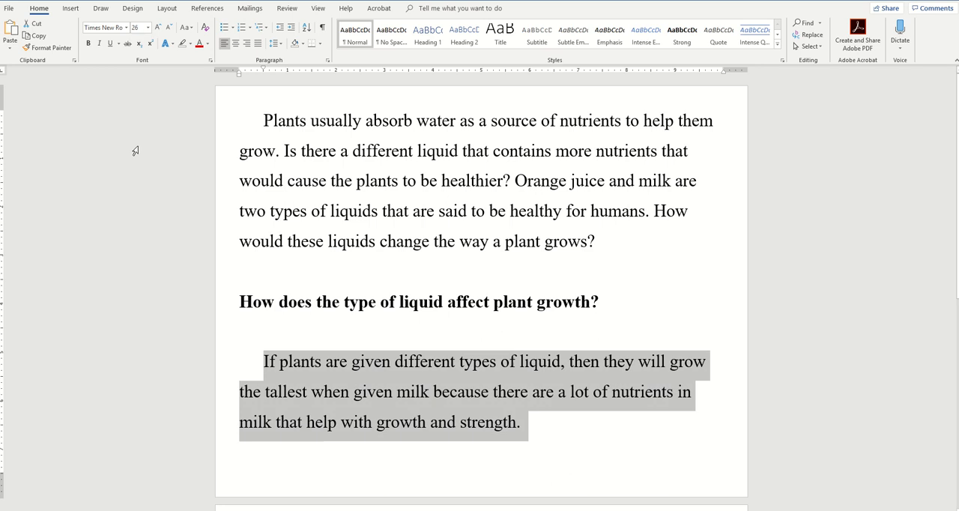
pyautogui.click(579, 436)
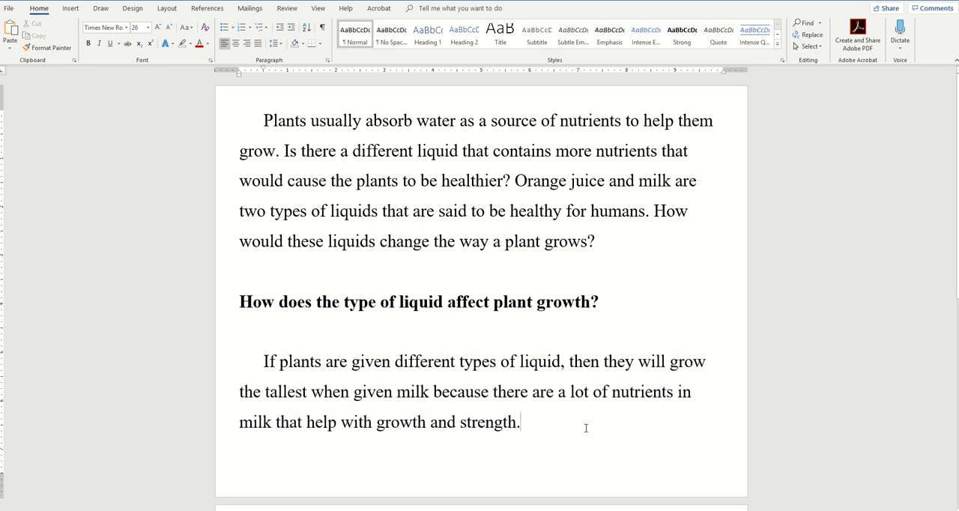
# Step: Add another blank line between the bold question and the Hypothesis paragraph
pyautogui.scroll(-2, 388, 336)
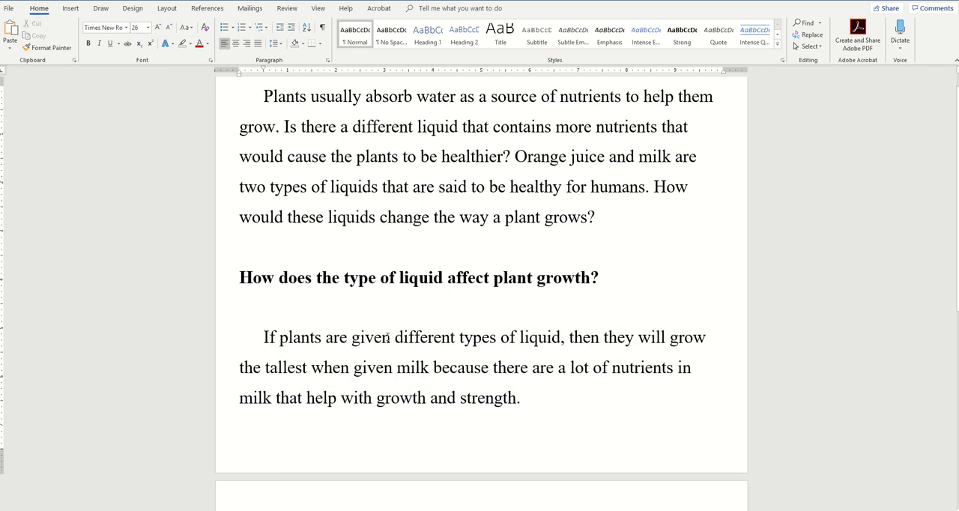
pyautogui.scroll(-4, 387, 337)
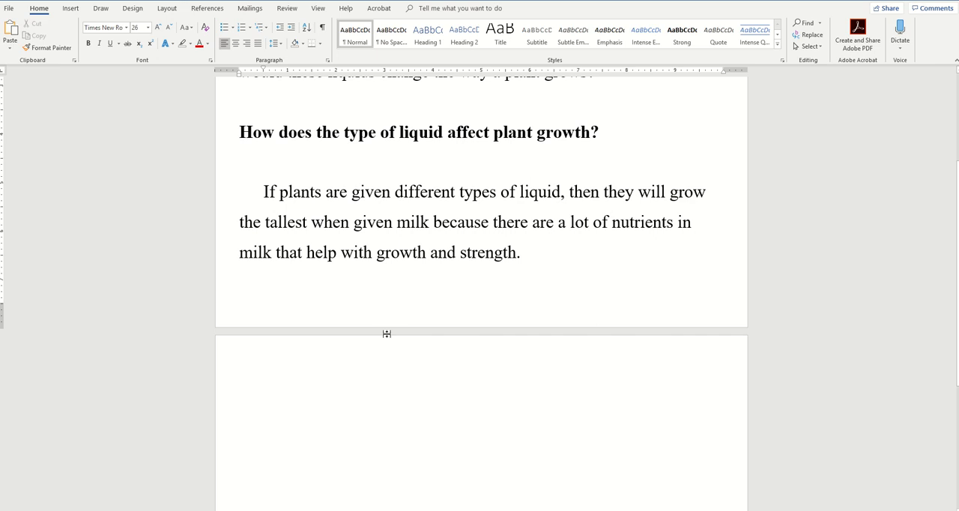
pyautogui.click(329, 362)
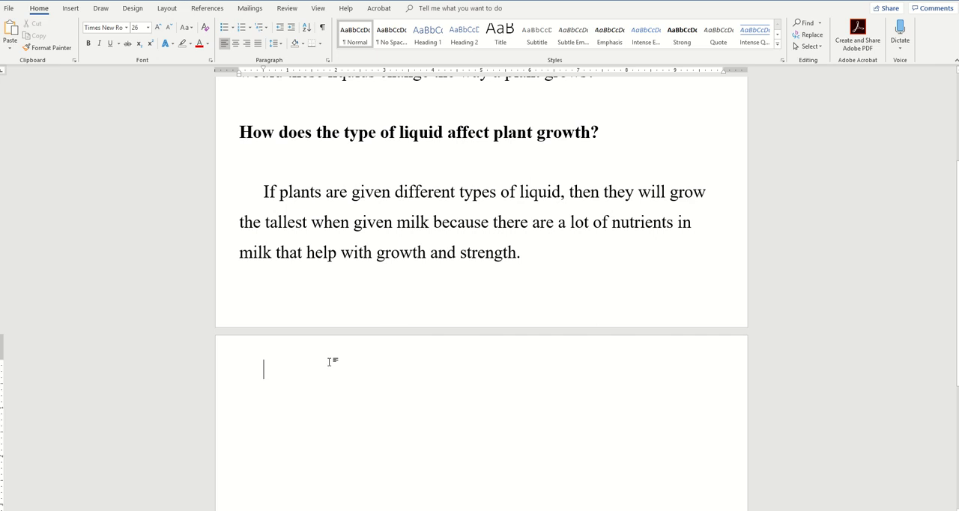
pyautogui.scroll(5, 329, 362)
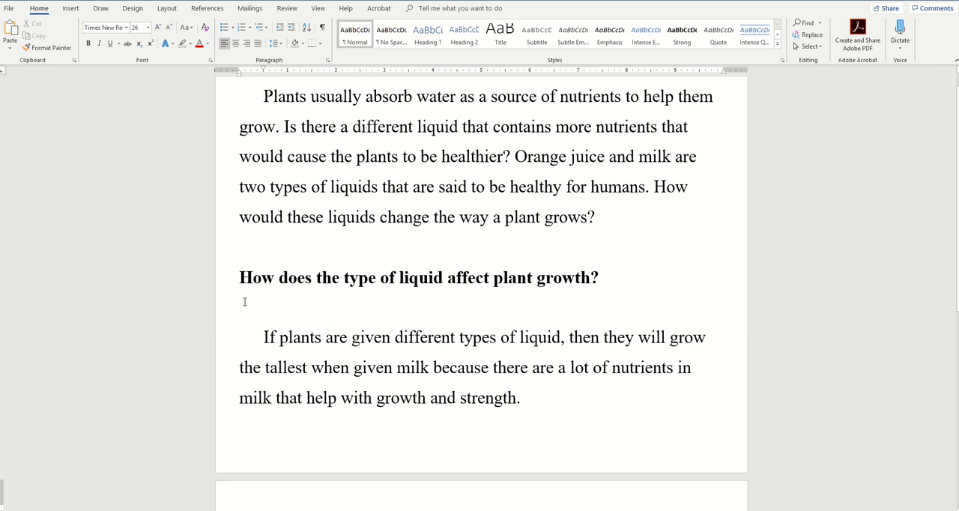
pyautogui.scroll(1, 334, 310)
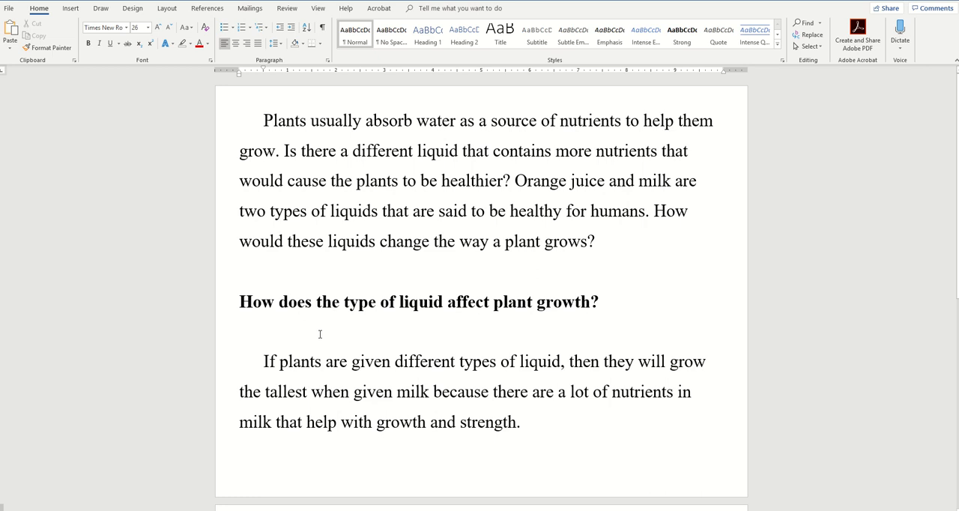
pyautogui.click(320, 334)
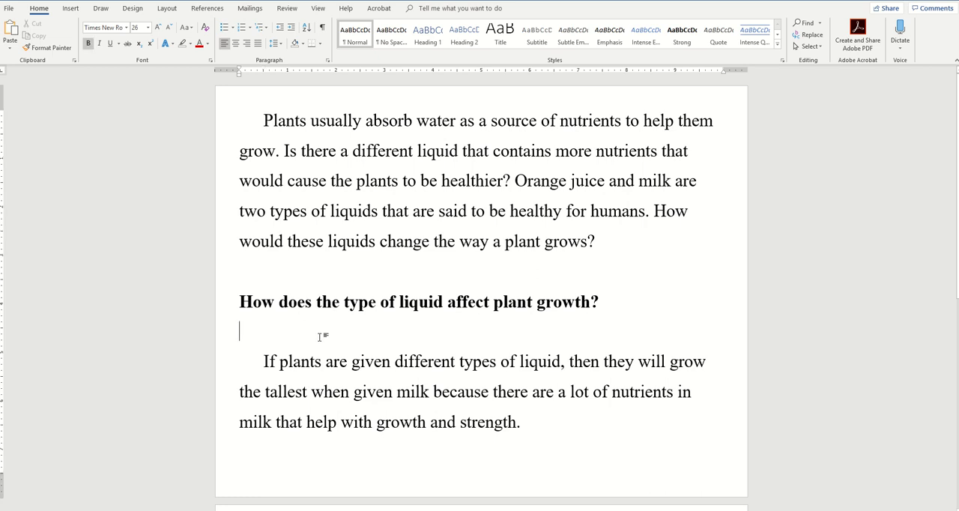
pyautogui.press('Return')
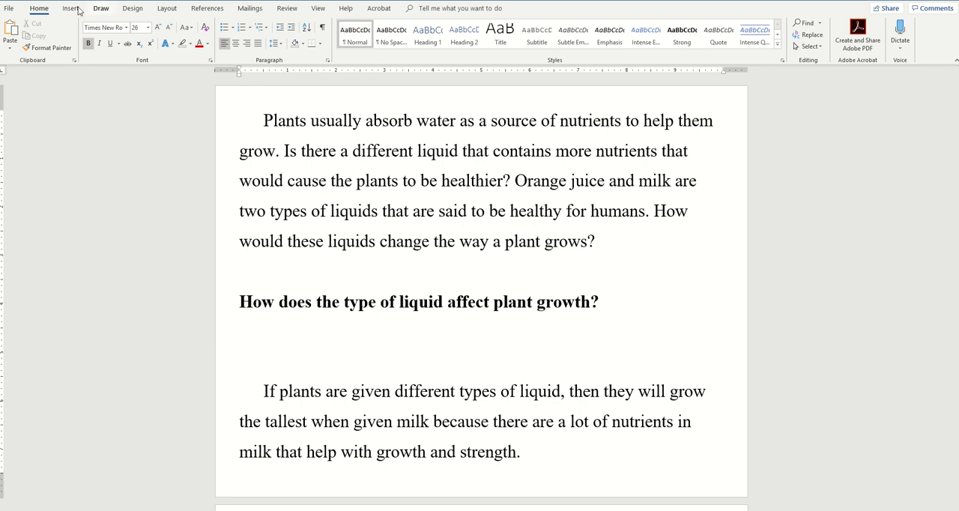
# Step: Draw a freehand black pen line across the page width between the question and the Hypothesis paragraph, and leave drawing mode
pyautogui.click(102, 9)
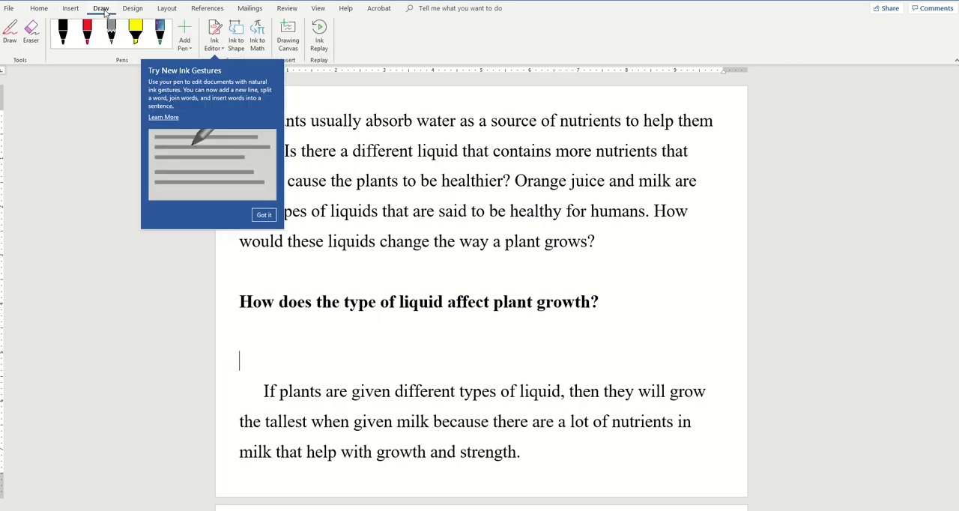
pyautogui.click(66, 38)
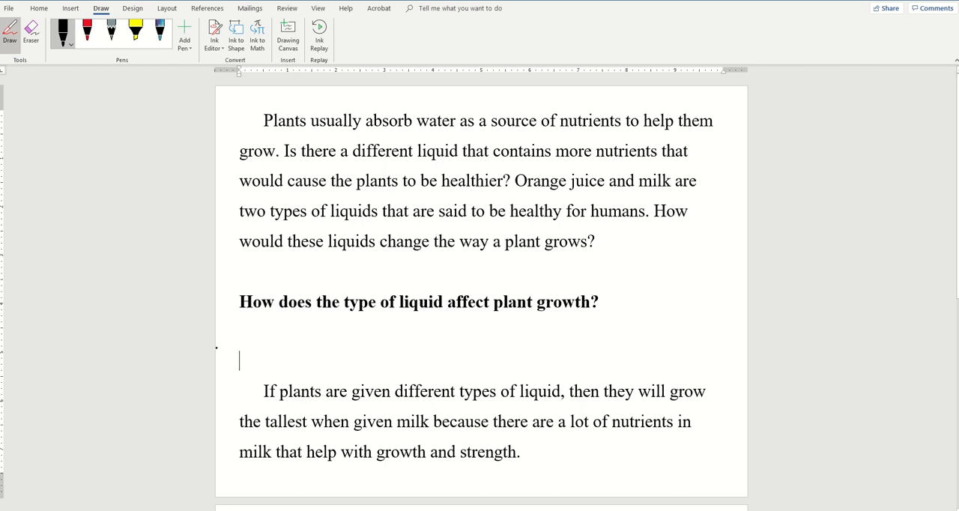
pyautogui.moveTo(217, 347)
pyautogui.mouseDown()
pyautogui.moveTo(430, 357)
pyautogui.moveTo(755, 349)
pyautogui.mouseUp()
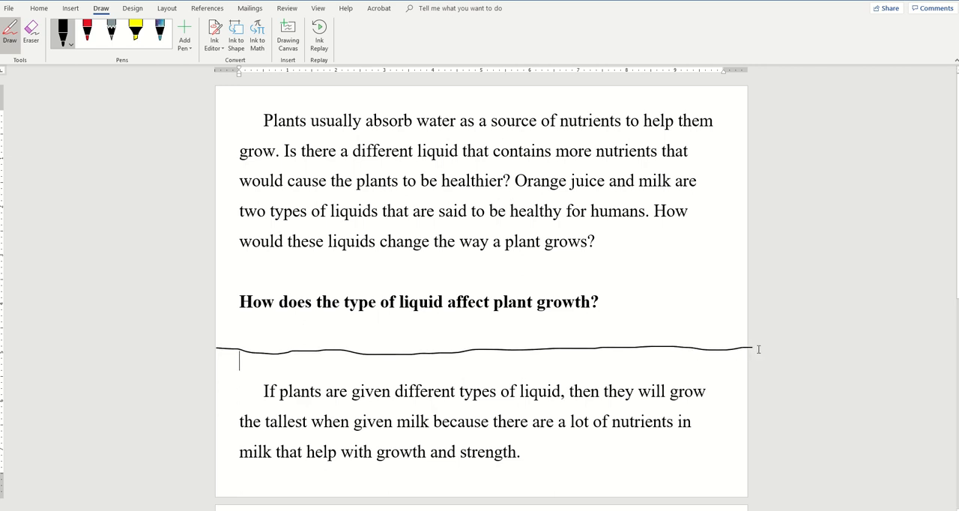
pyautogui.click(11, 34)
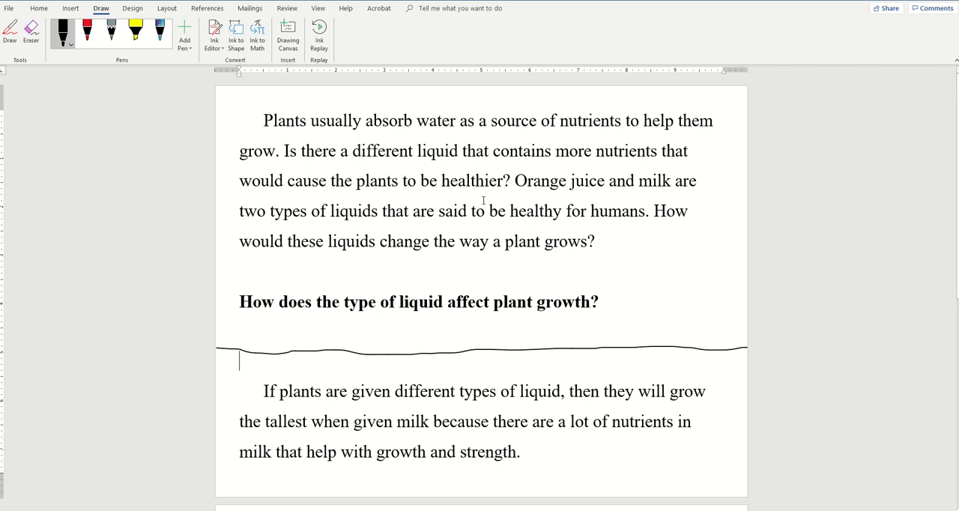
pyautogui.click(10, 9)
pyautogui.click(12, 14)
pyautogui.click(37, 9)
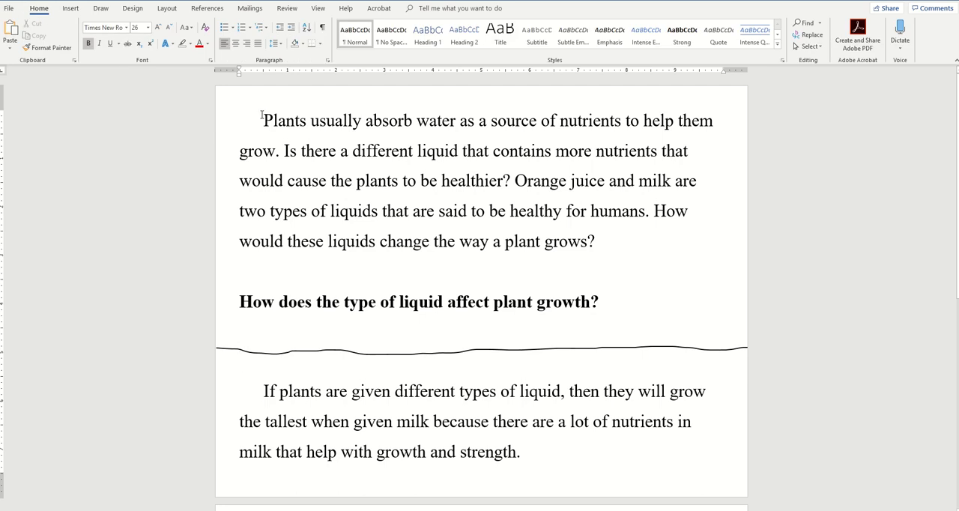
pyautogui.moveTo(262, 119); pyautogui.dragTo(657, 312)
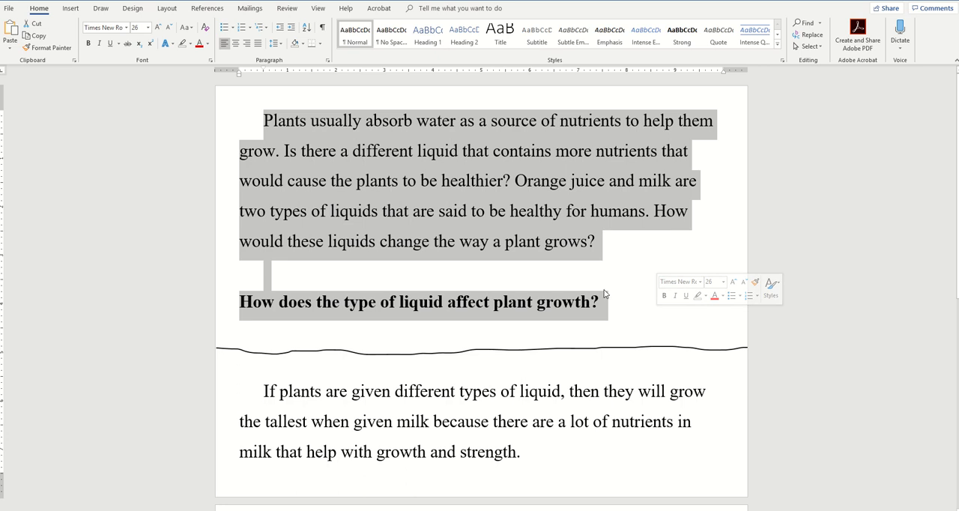
pyautogui.moveTo(262, 390); pyautogui.dragTo(599, 465)
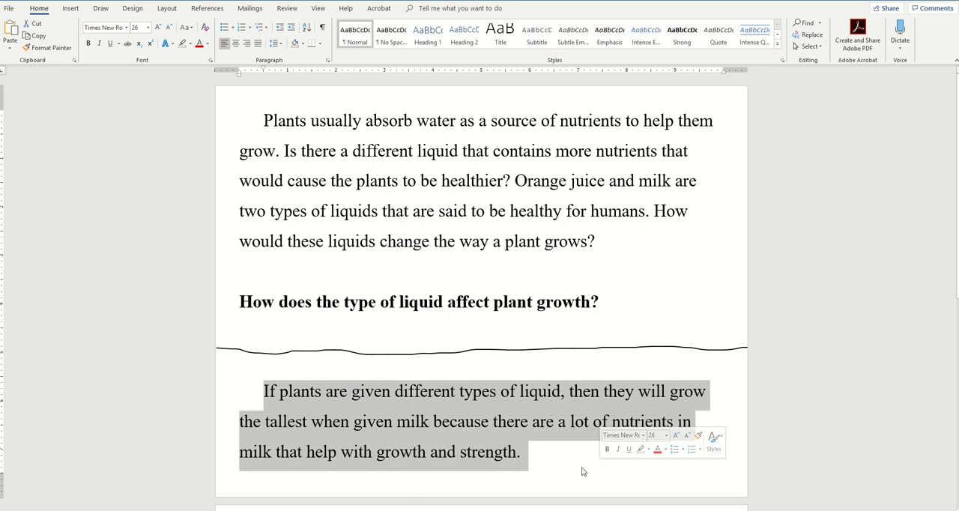
pyautogui.scroll(-3, 526, 339)
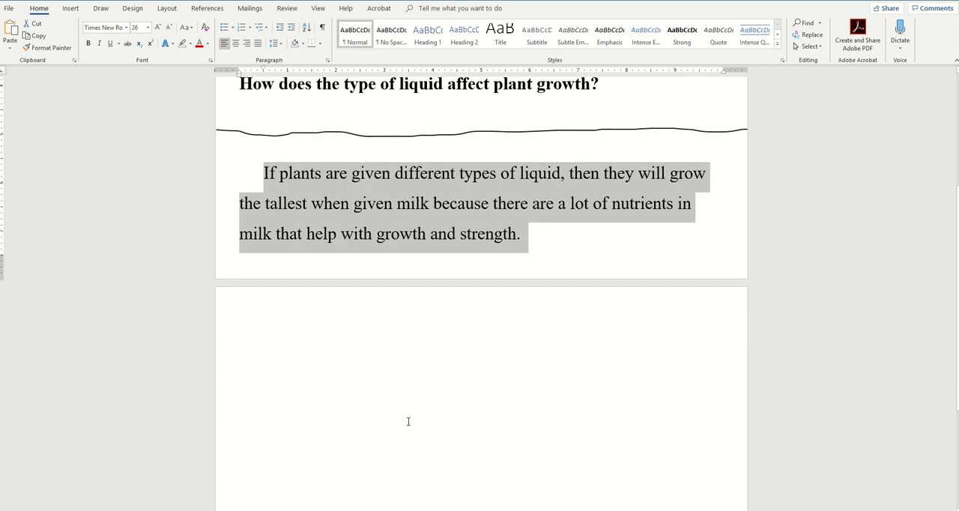
pyautogui.scroll(3, 445, 395)
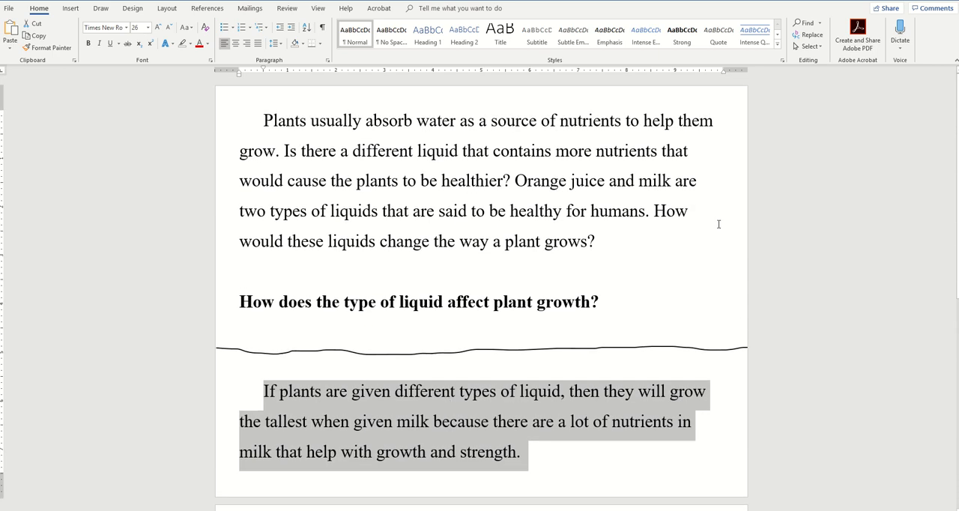